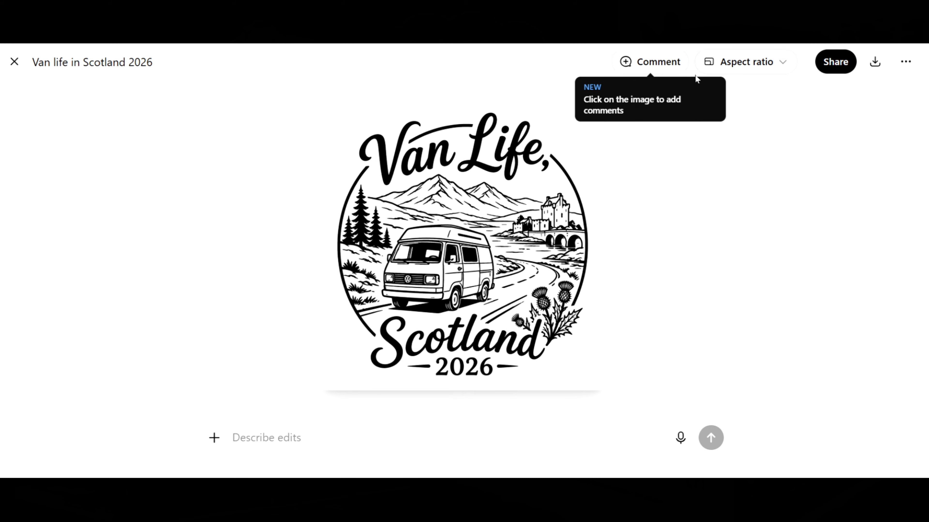
# - Download the Van Life Scotland badge image and switch to Inkscape
pyautogui.click(875, 61)
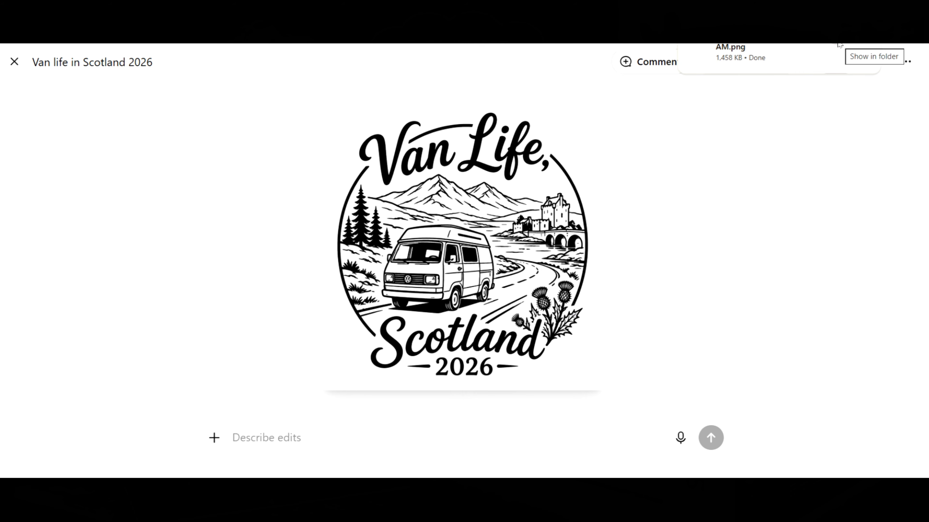
pyautogui.click(611, 460)
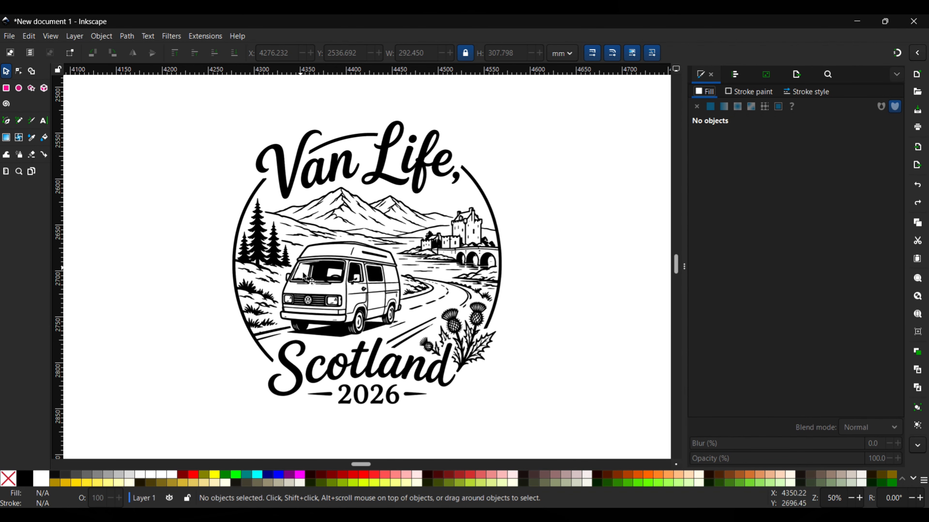
# - Select the imported badge image and open the bitmap tracing settings for it
pyautogui.click(375, 171)
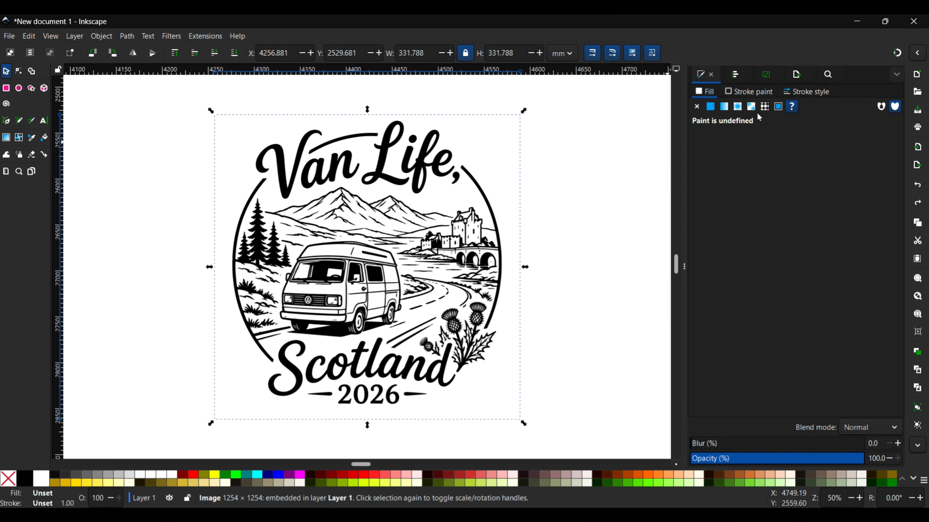
pyautogui.click(128, 36)
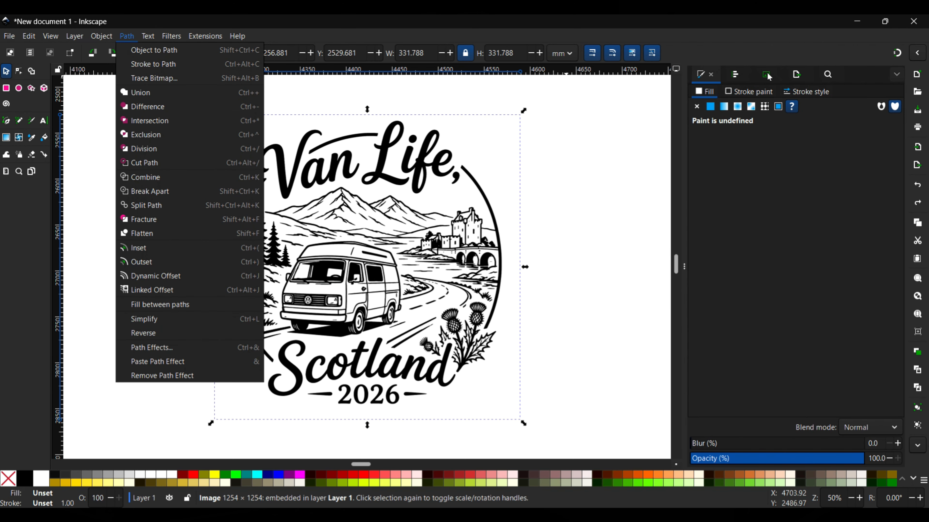
pyautogui.click(759, 77)
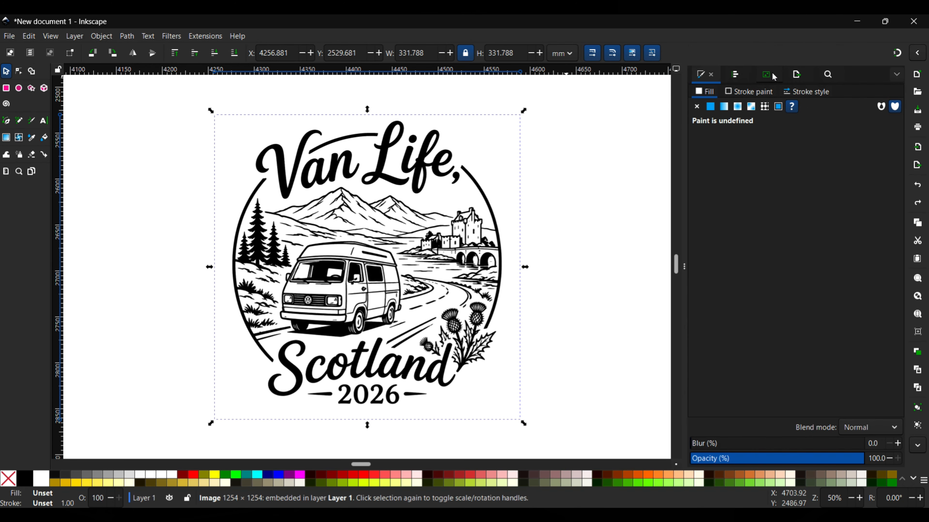
pyautogui.click(770, 77)
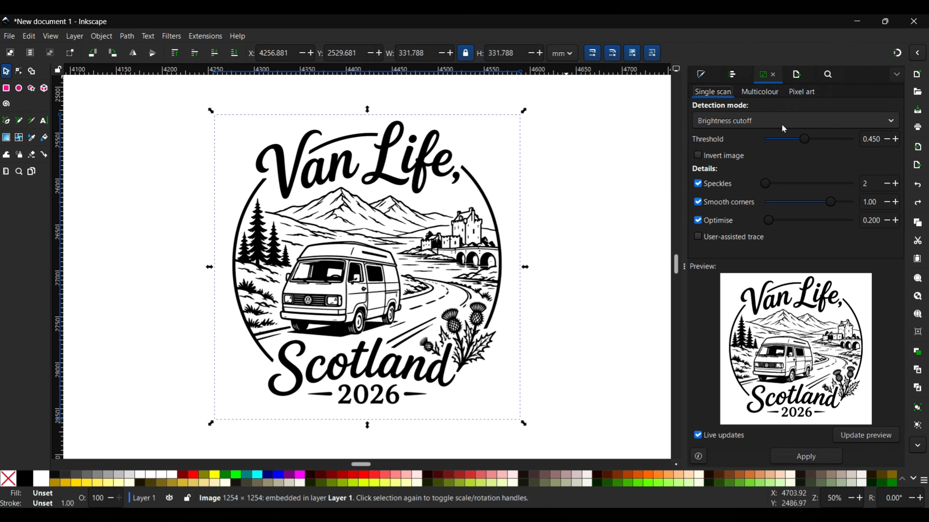
# - Try a brightness cutoff threshold of 0.268 and preview the trace with the image inverted
pyautogui.moveTo(802, 140)
pyautogui.mouseDown()
pyautogui.moveTo(774, 143)
pyautogui.moveTo(789, 140)
pyautogui.mouseUp()
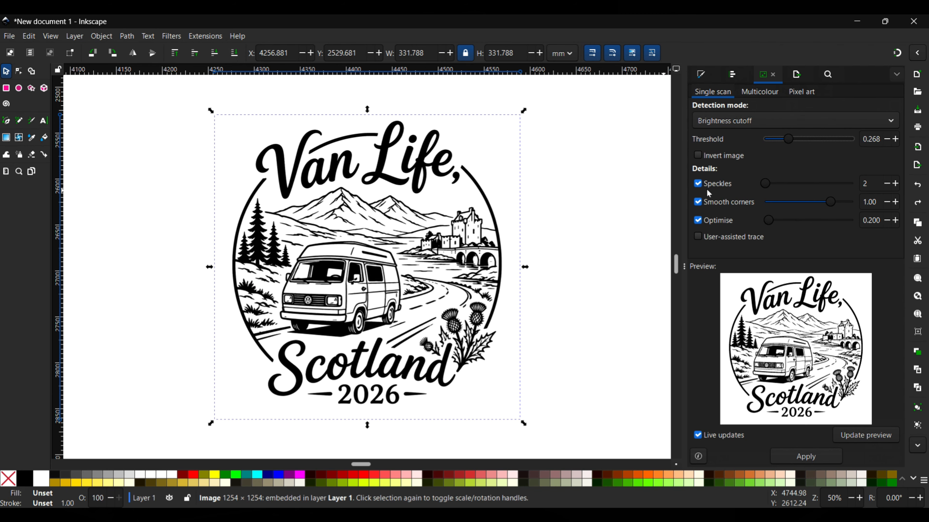
pyautogui.click(699, 155)
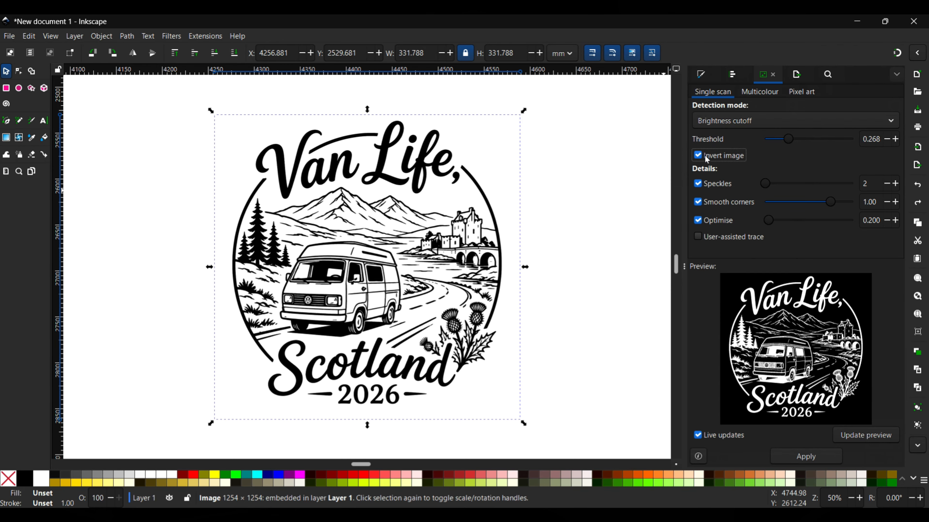
pyautogui.click(736, 160)
# - Trace the badge image as a single scan with a brightness cutoff threshold of 0.508
pyautogui.moveTo(791, 139); pyautogui.dragTo(812, 139)
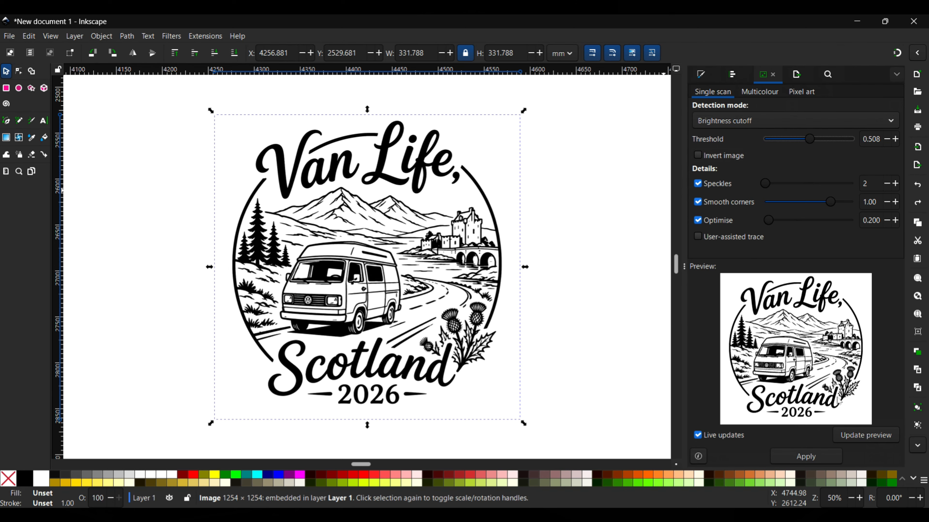
pyautogui.click(814, 461)
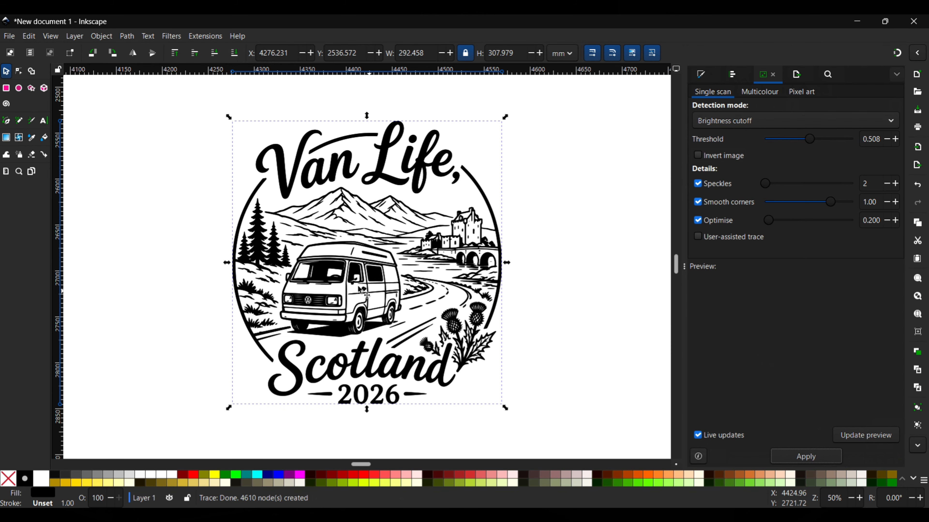
# - Move the traced vector and the original bitmap apart until they sit side by side, and delete the bitmap
pyautogui.moveTo(378, 293); pyautogui.dragTo(548, 307)
pyautogui.click(412, 304)
pyautogui.moveTo(381, 294)
pyautogui.mouseDown()
pyautogui.moveTo(393, 295)
pyautogui.moveTo(241, 307)
pyautogui.mouseUp()
pyautogui.click(553, 258)
pyautogui.moveTo(614, 275); pyautogui.dragTo(467, 290)
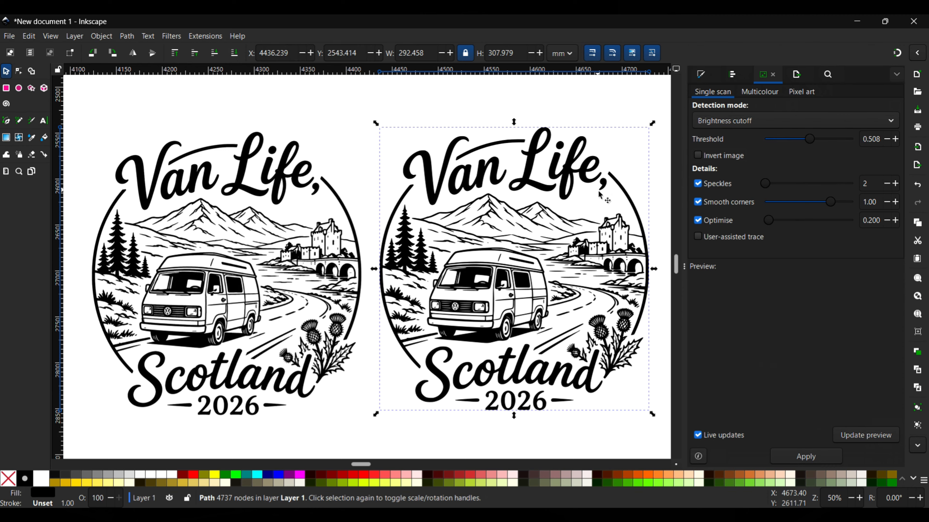
pyautogui.click(606, 186)
pyautogui.click(277, 225)
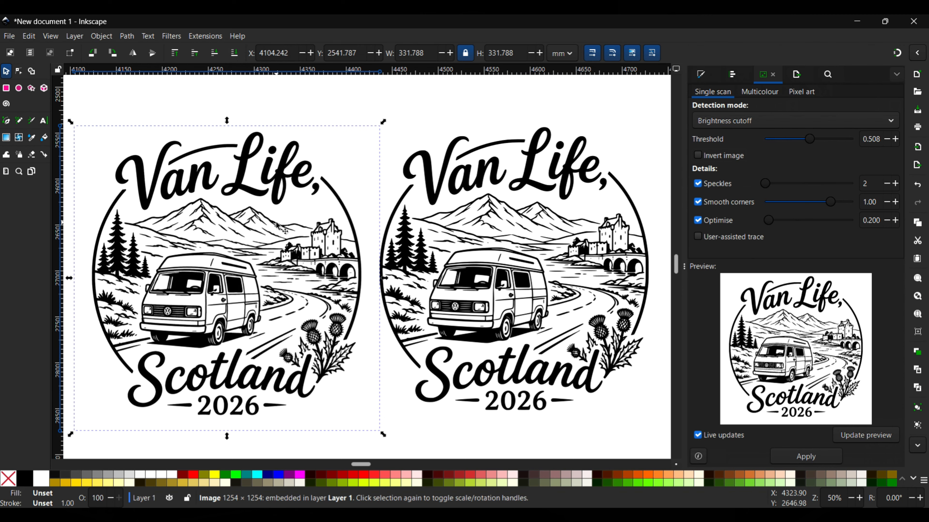
pyautogui.press('Delete')
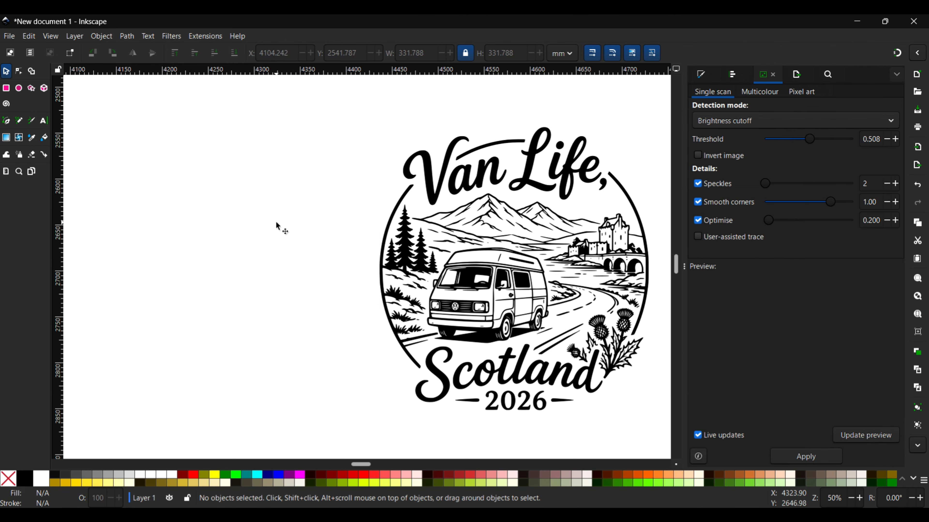
# - Remove the comma after "Life" from the traced path by deleting all of its nodes
pyautogui.click(604, 186)
pyautogui.press('n')
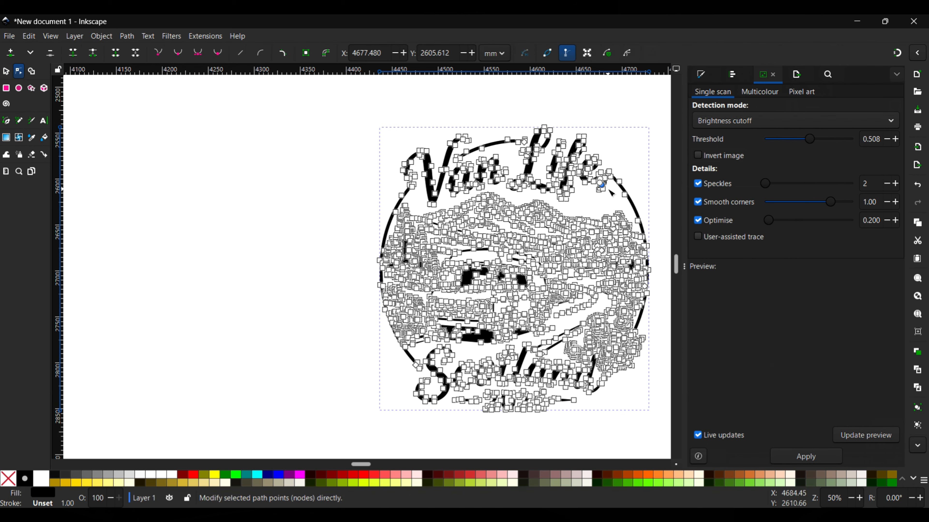
pyautogui.scroll(5, 608, 194)
pyautogui.moveTo(608, 136); pyautogui.dragTo(551, 218)
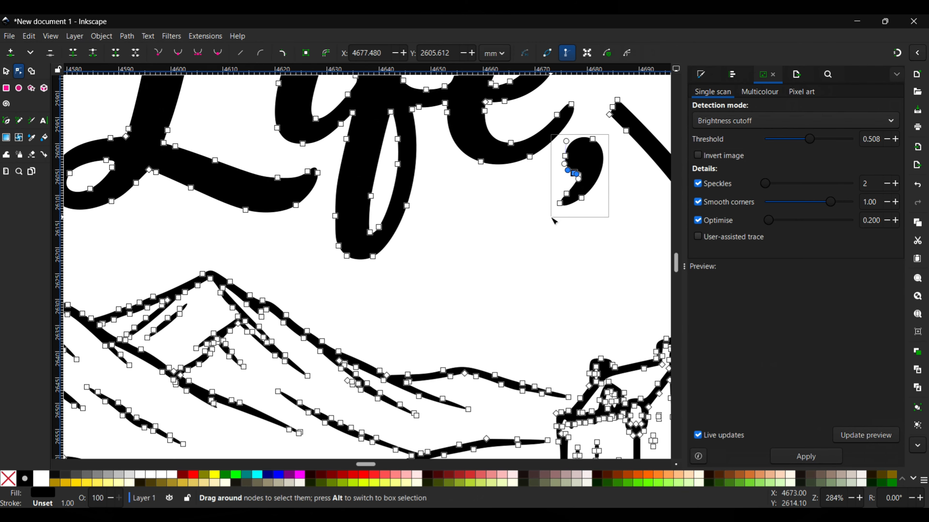
pyautogui.moveTo(552, 219); pyautogui.dragTo(552, 219)
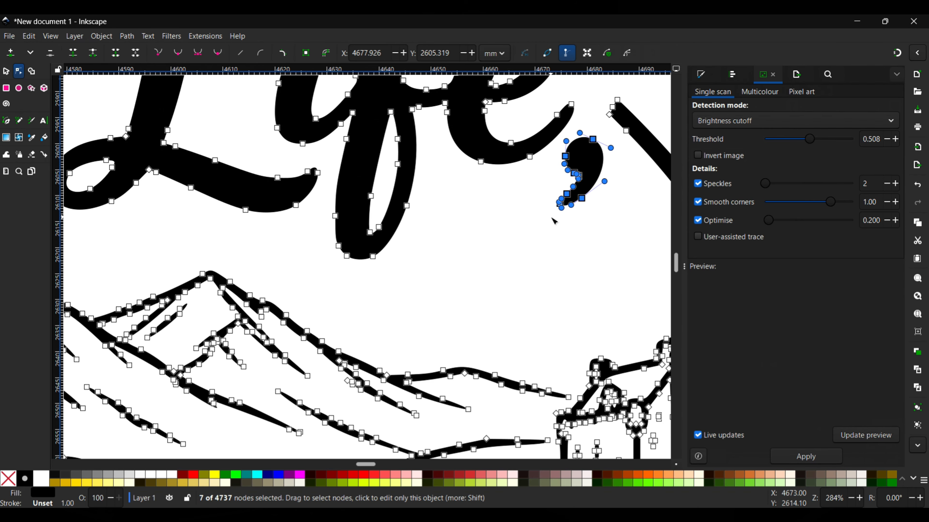
pyautogui.press('Delete')
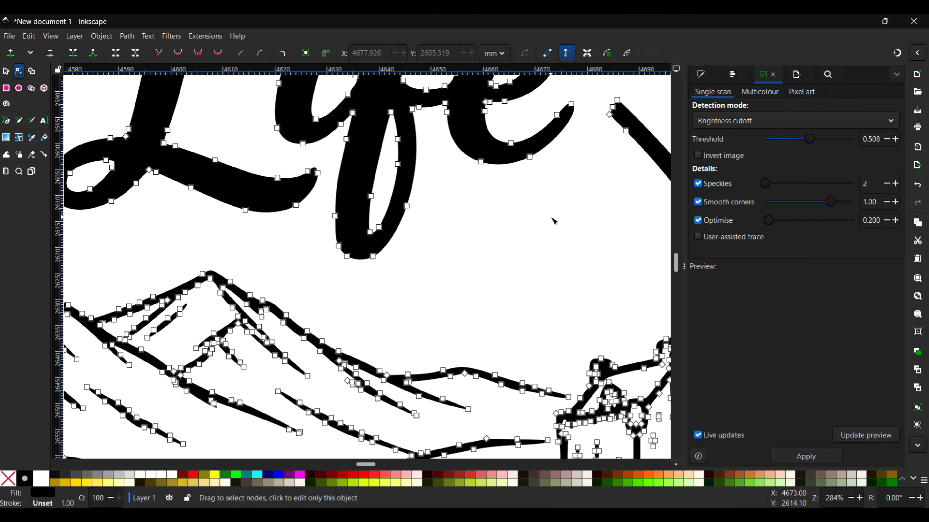
pyautogui.scroll(-5, 556, 205)
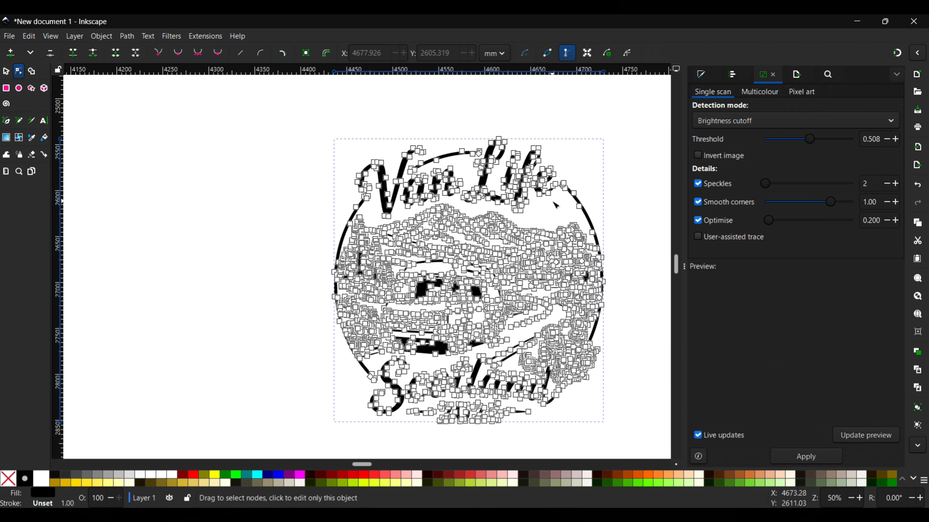
pyautogui.click(587, 199)
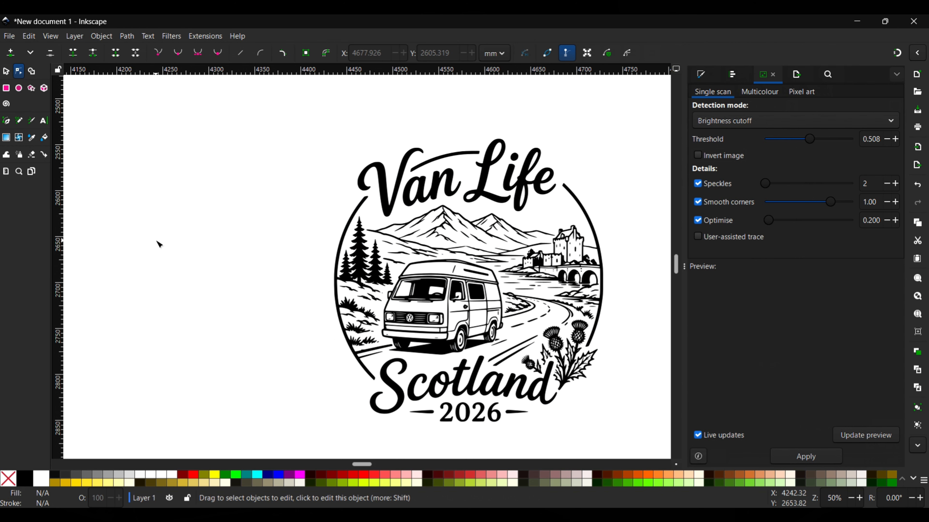
# - Create a linked offset of the whole badge and expand it outward beyond the artwork
pyautogui.click(128, 36)
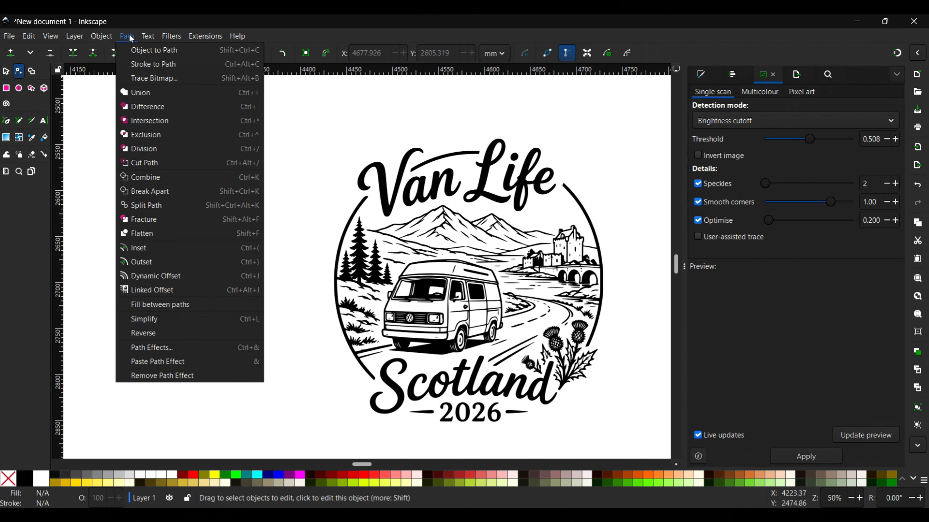
pyautogui.press('Escape')
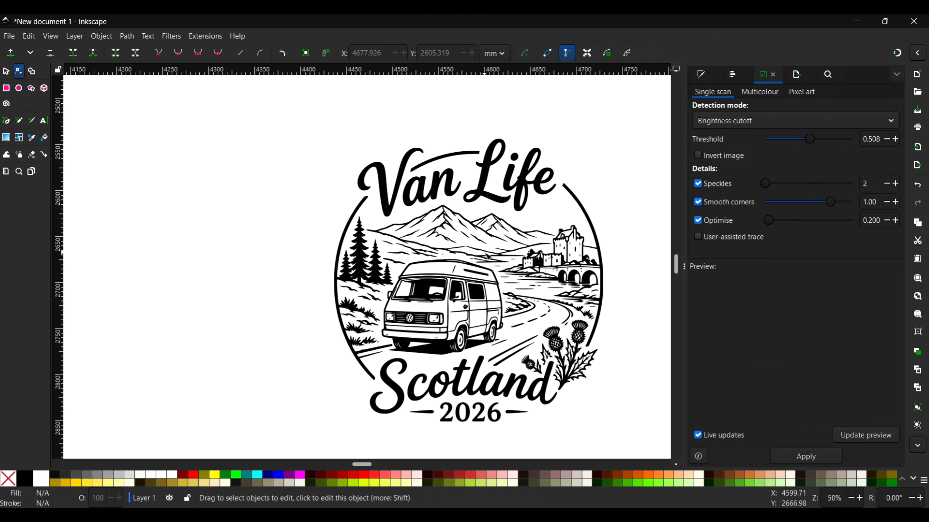
pyautogui.hotkey('ctrl', 'a')
pyautogui.click(134, 36)
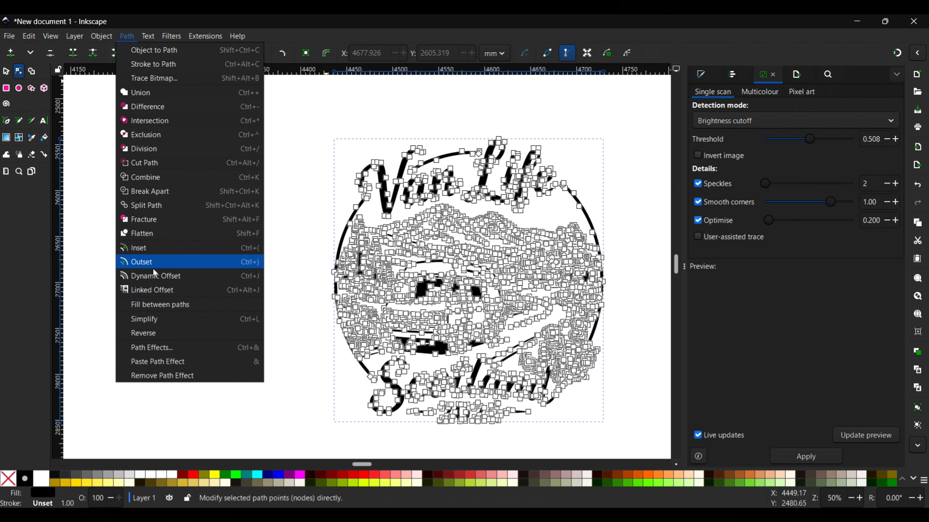
pyautogui.click(154, 291)
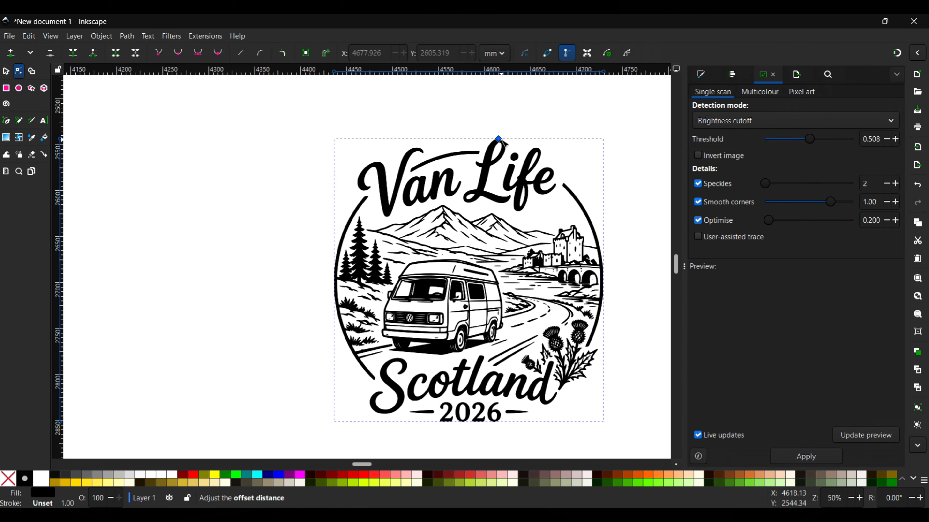
pyautogui.hotkey('shift', 'alt', 'd')
pyautogui.moveTo(502, 136); pyautogui.dragTo(503, 136)
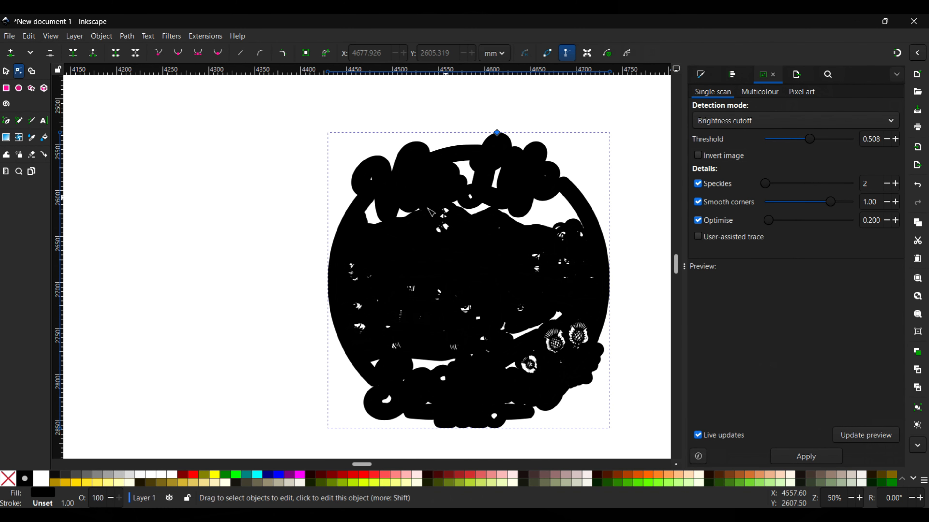
# - Remove the fill from the linked offset and give it a flat black stroke
pyautogui.click(704, 77)
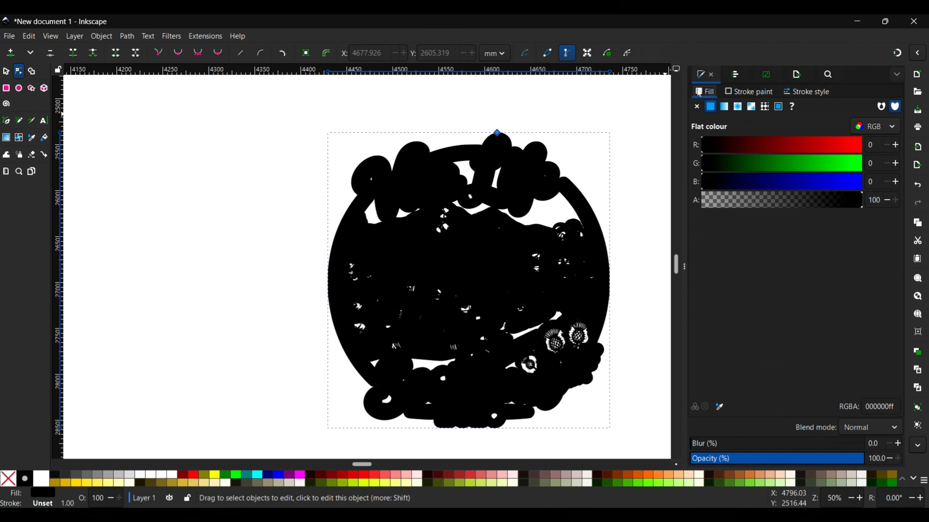
pyautogui.click(697, 106)
pyautogui.click(731, 95)
pyautogui.click(710, 109)
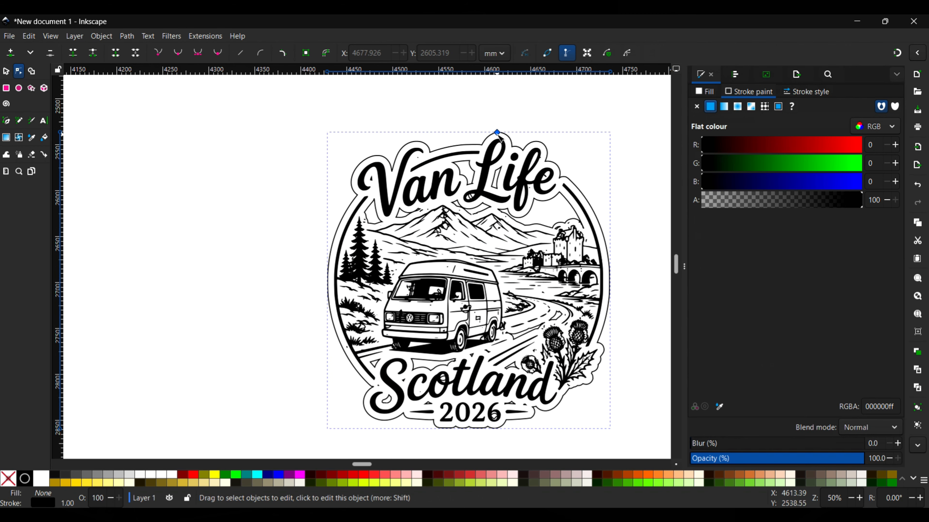
# - Adjust the offset distance until the outline around the badge is about 313 mm wide and 329 mm high
pyautogui.moveTo(497, 135); pyautogui.dragTo(499, 138)
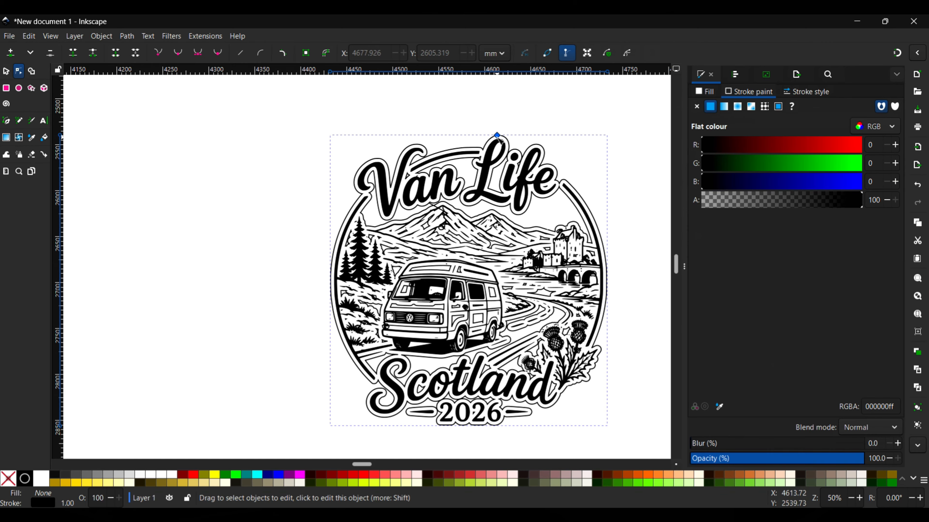
pyautogui.moveTo(499, 139); pyautogui.dragTo(499, 138)
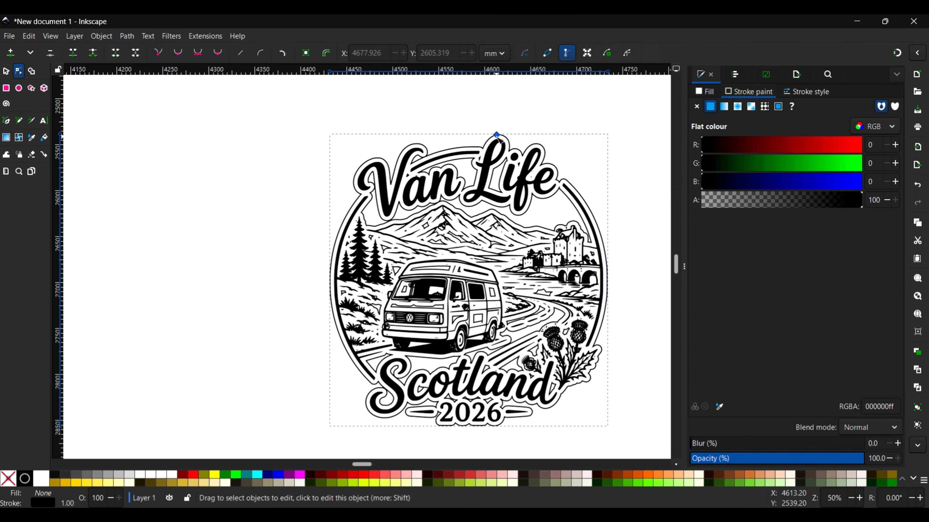
pyautogui.moveTo(500, 139); pyautogui.dragTo(498, 135)
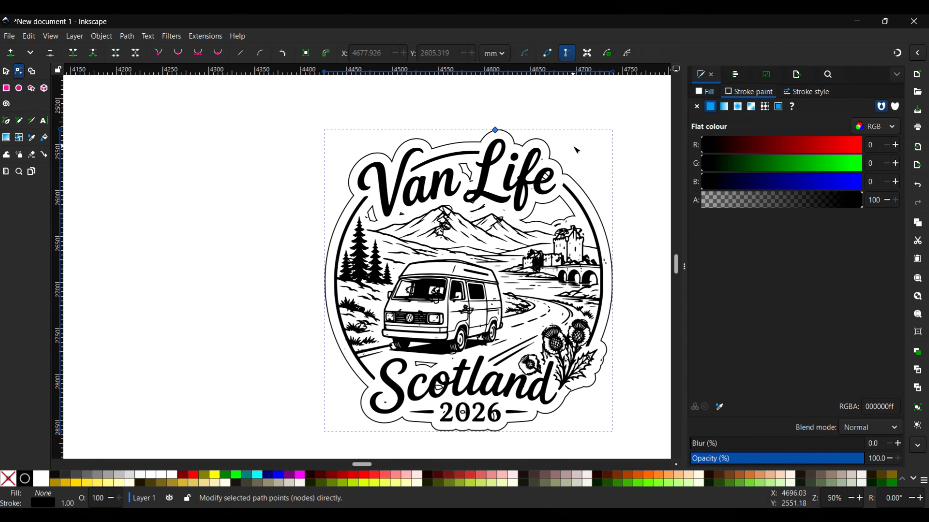
# - Convert the linked offset outline to a path and break it apart into separate objects
pyautogui.click(130, 38)
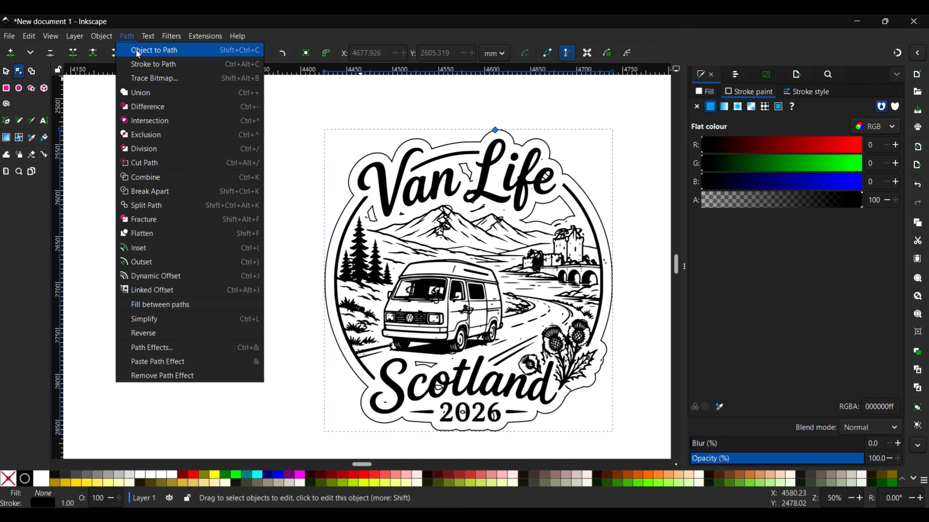
pyautogui.click(138, 54)
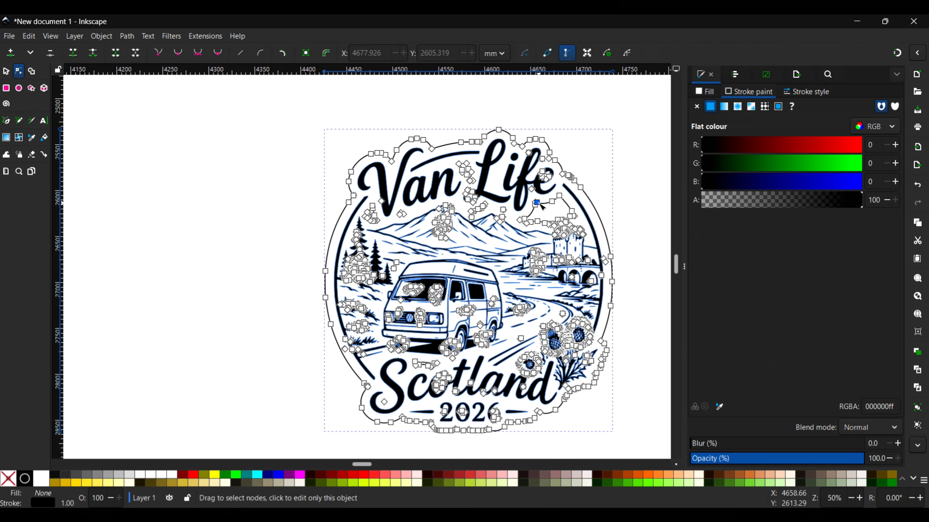
pyautogui.click(126, 36)
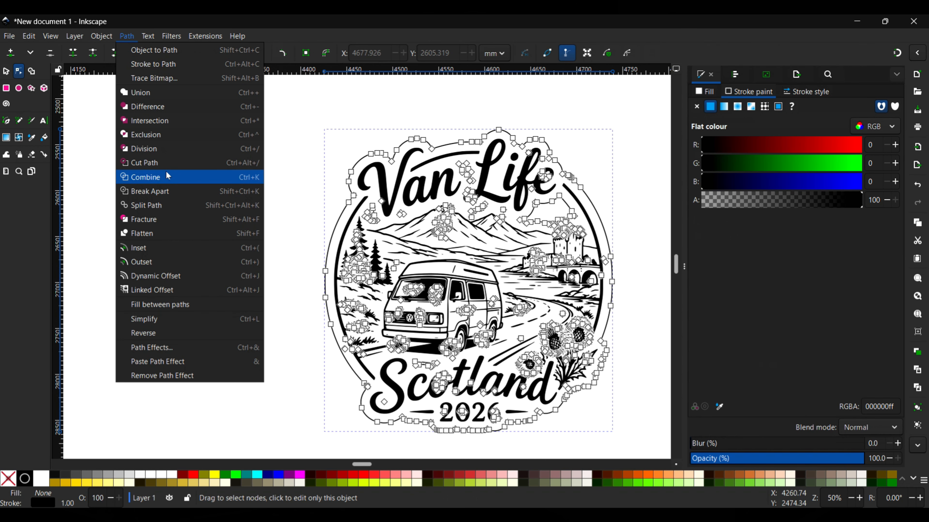
pyautogui.click(171, 191)
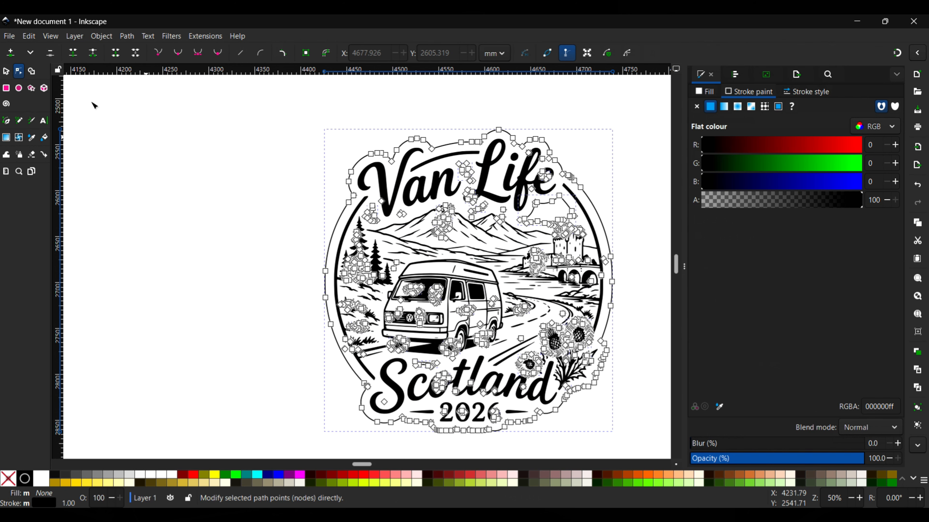
pyautogui.click(6, 71)
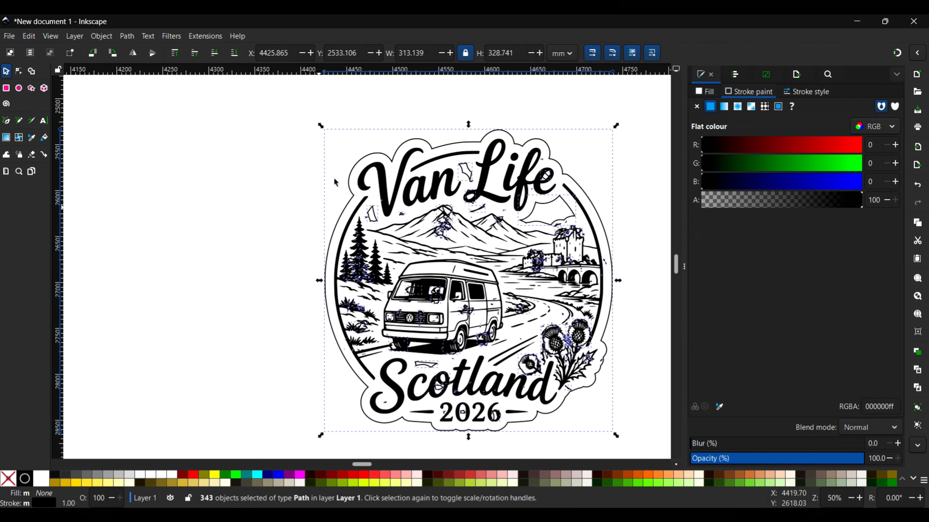
pyautogui.click(367, 159)
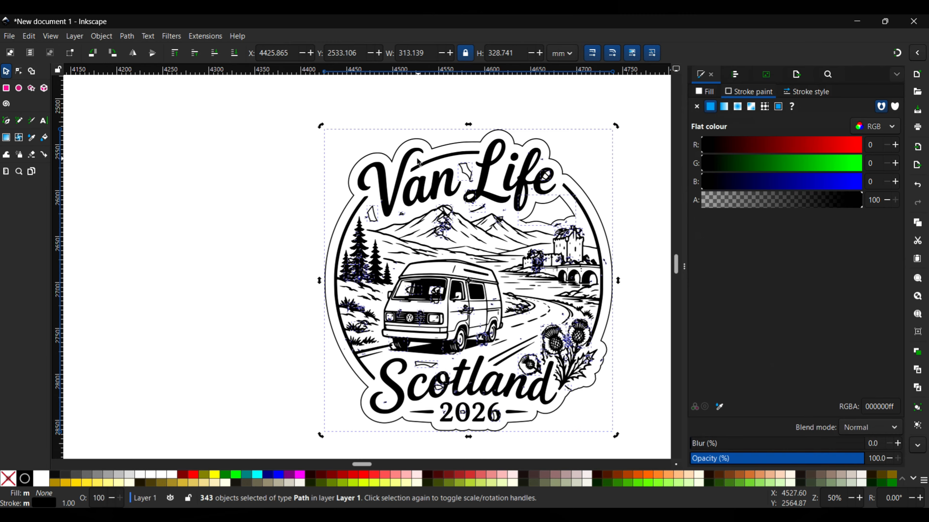
# - Cut the outer outline together with the main badge artwork and paste both beside the leftover offset fragments
pyautogui.press('Escape')
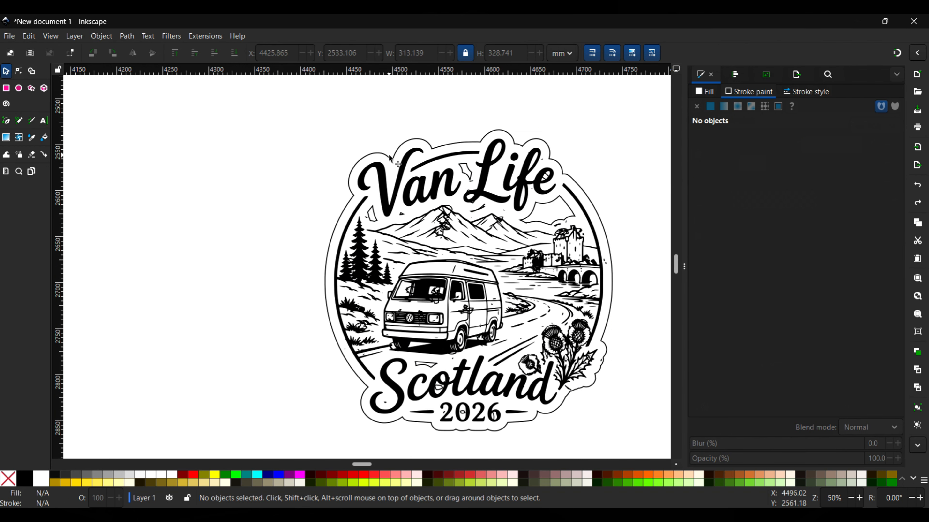
pyautogui.click(391, 158)
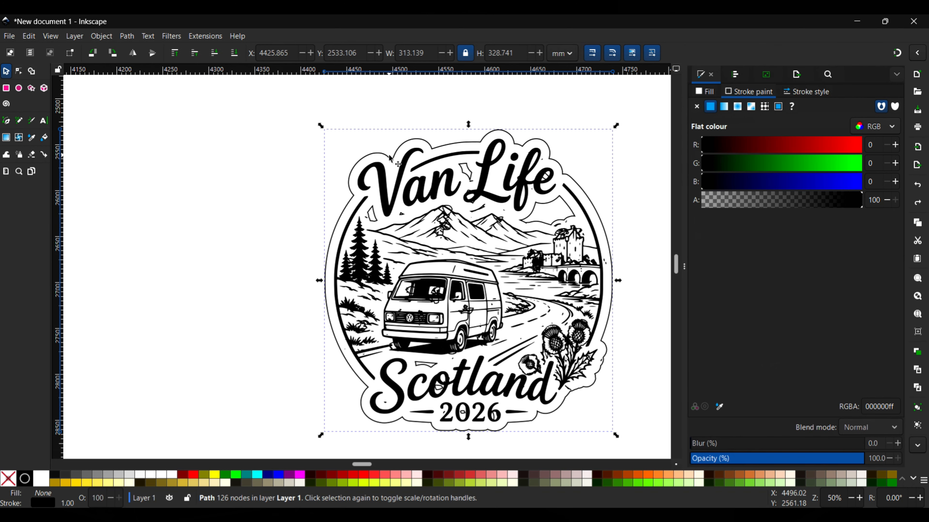
pyautogui.keyDown('shift'); pyautogui.click(388, 211); pyautogui.keyUp('shift')
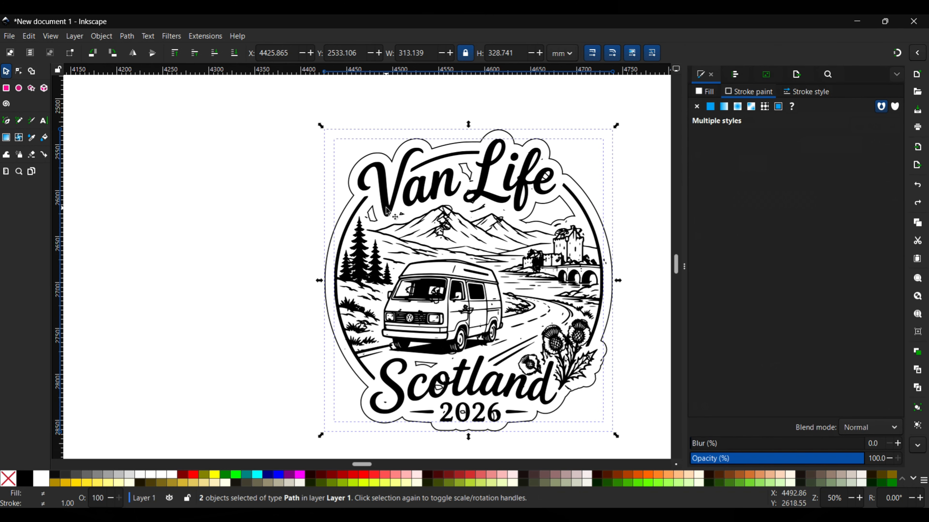
pyautogui.press('ctrl')
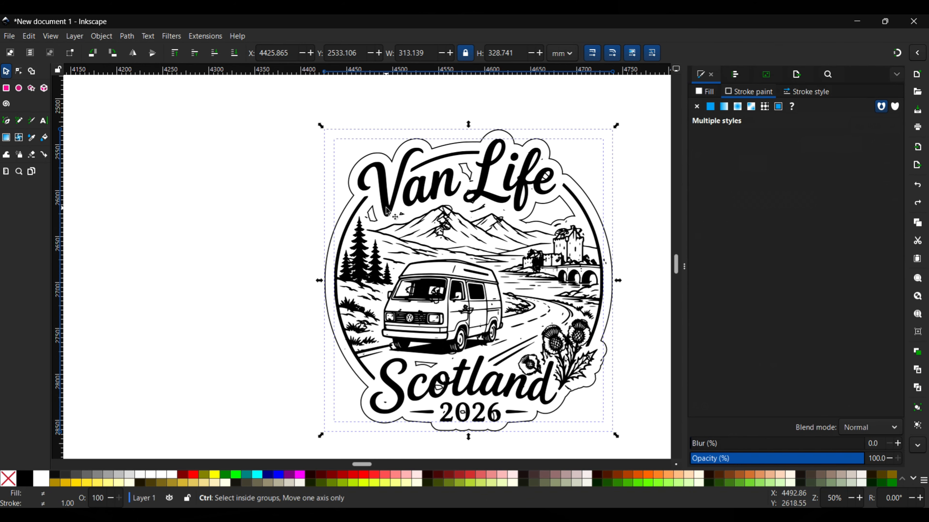
pyautogui.hotkey('ctrl', 'x')
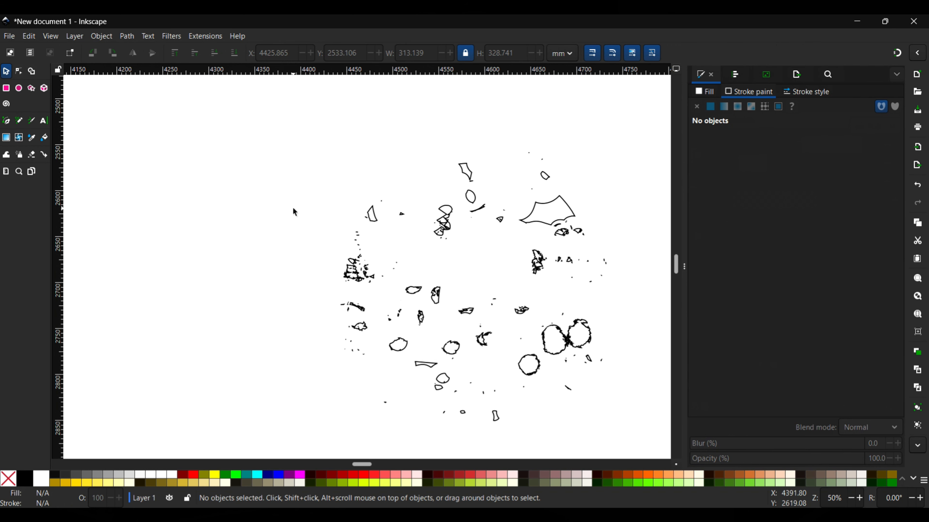
pyautogui.keyDown('ctrl'); pyautogui.scroll(-3, 293, 208); pyautogui.keyUp('ctrl')
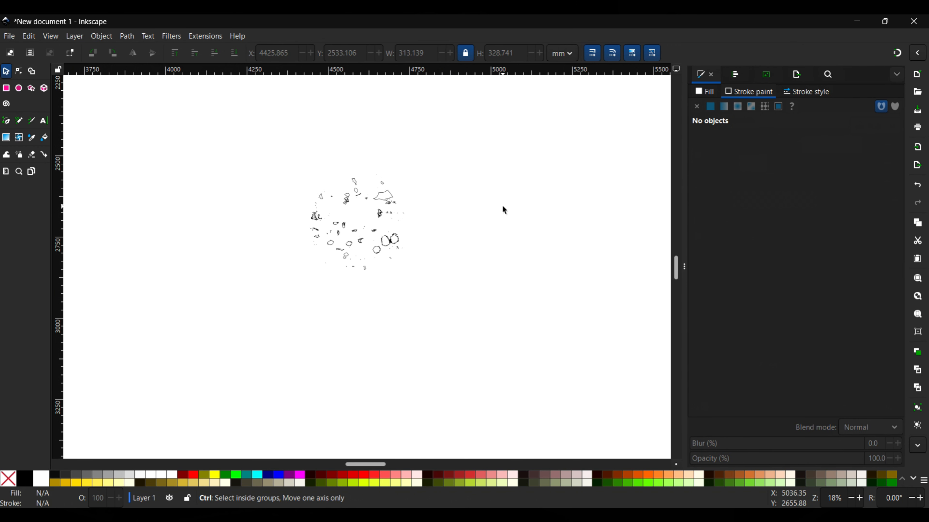
pyautogui.hotkey('ctrl', 'v')
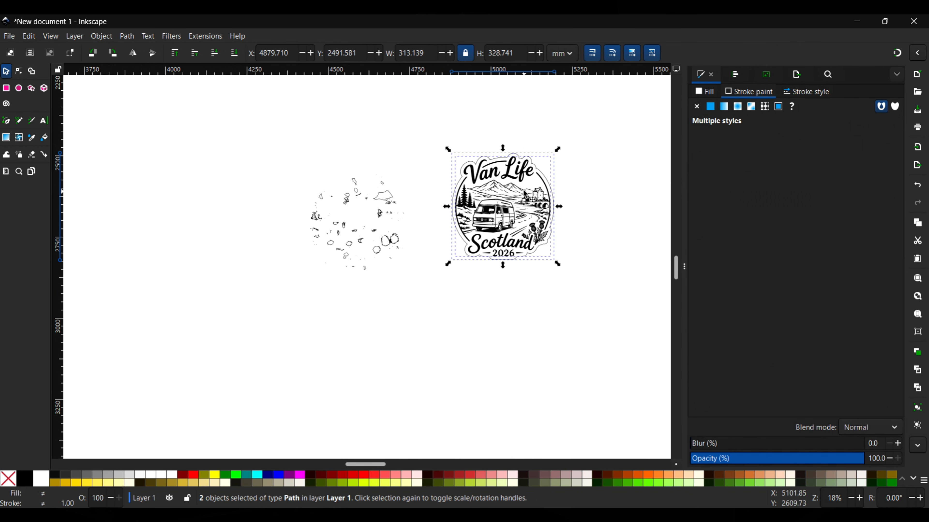
# - Delete all the leftover inner fragments of the broken-apart offset
pyautogui.click(289, 139)
pyautogui.moveTo(275, 137)
pyautogui.mouseDown()
pyautogui.moveTo(339, 197)
pyautogui.moveTo(439, 337)
pyautogui.mouseUp()
pyautogui.press('Delete')
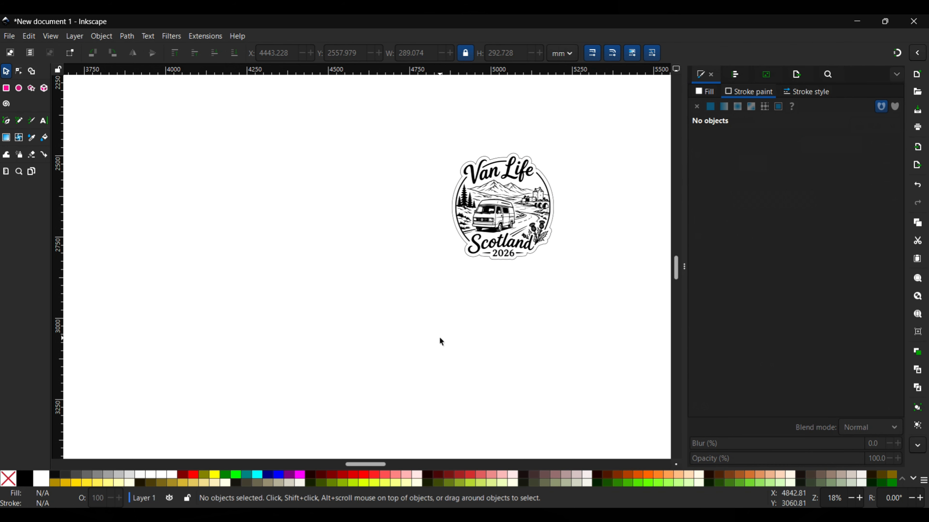
# - Fill the outer outline around the badge with a medium grey
pyautogui.scroll(3, 603, 165)
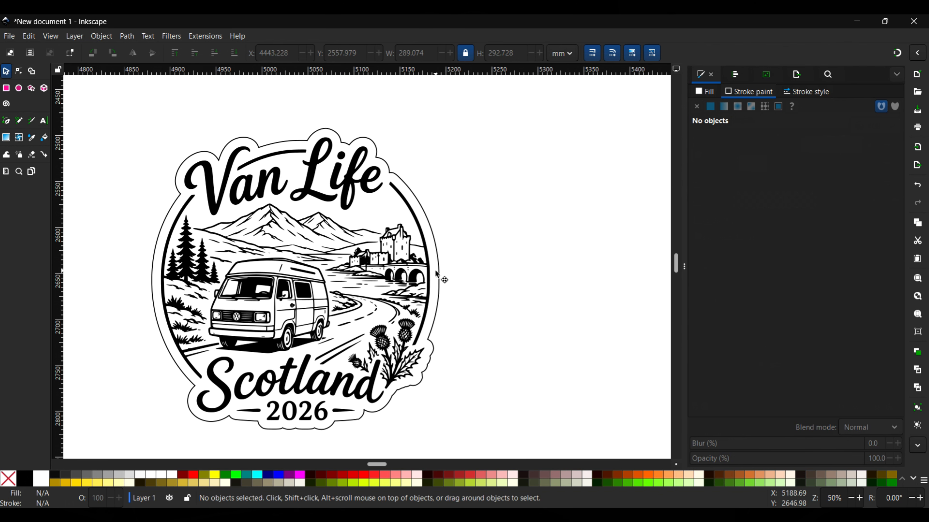
pyautogui.click(425, 264)
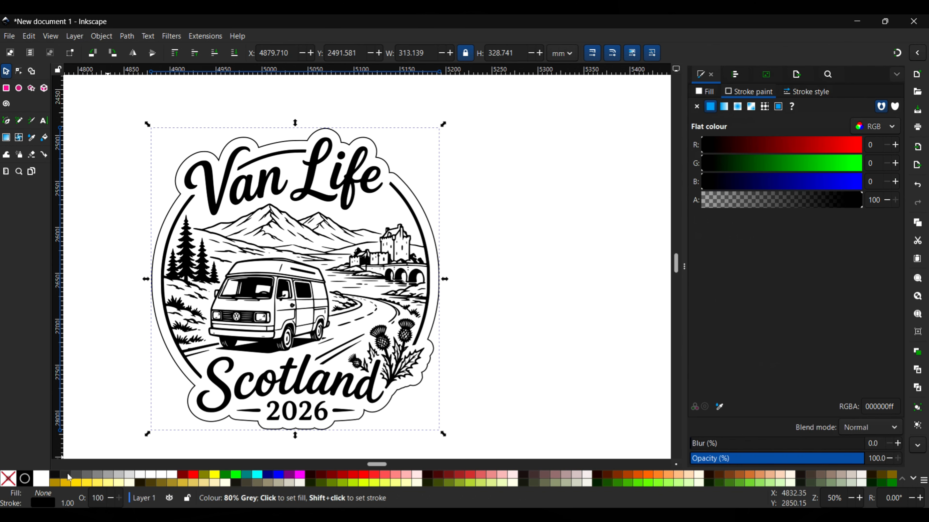
pyautogui.click(100, 478)
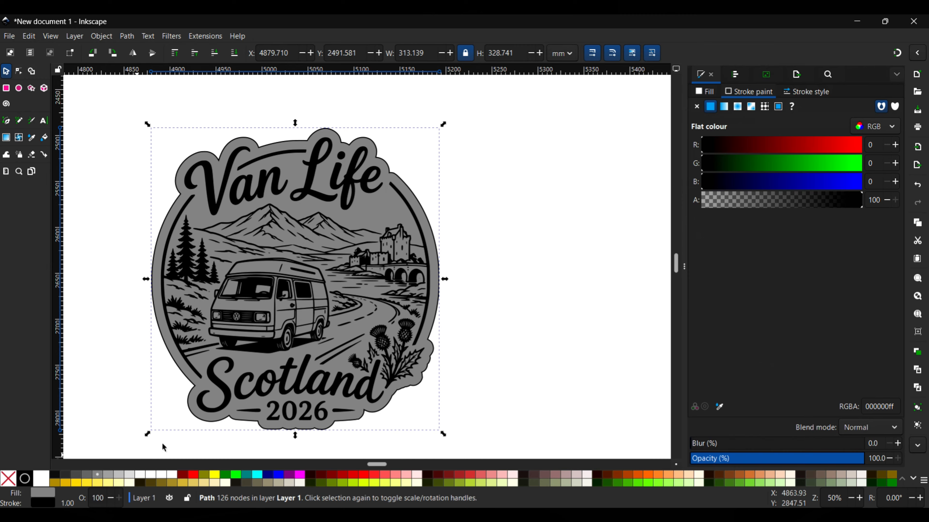
# - Subtract the badge artwork from the grey outline shape and give the result a 20% Grey fill without a stroke
pyautogui.keyDown('shift'); pyautogui.click(232, 194); pyautogui.keyUp('shift')
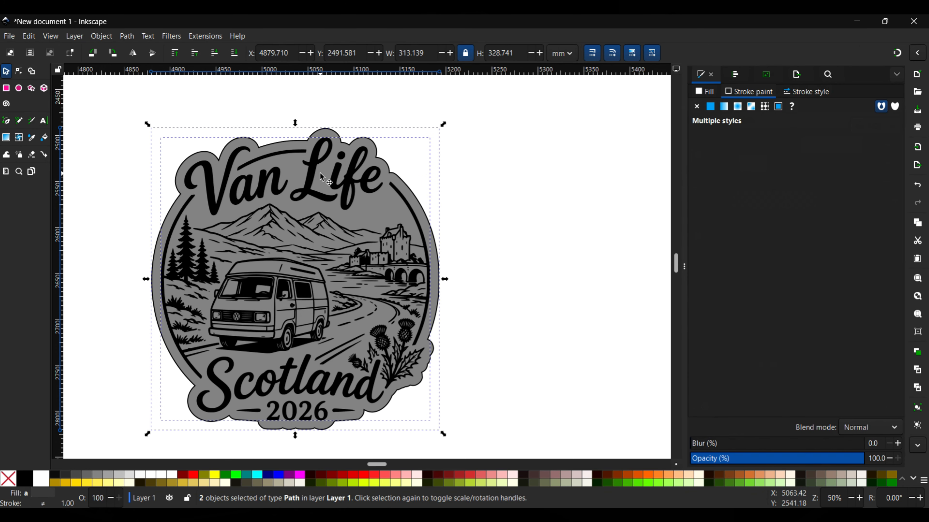
pyautogui.press('ctrl')
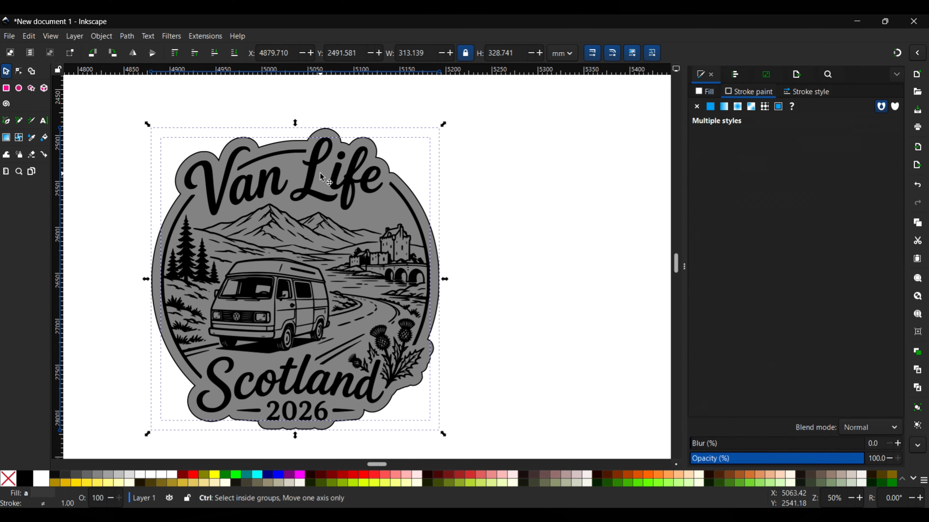
pyautogui.hotkey('ctrl', '-')
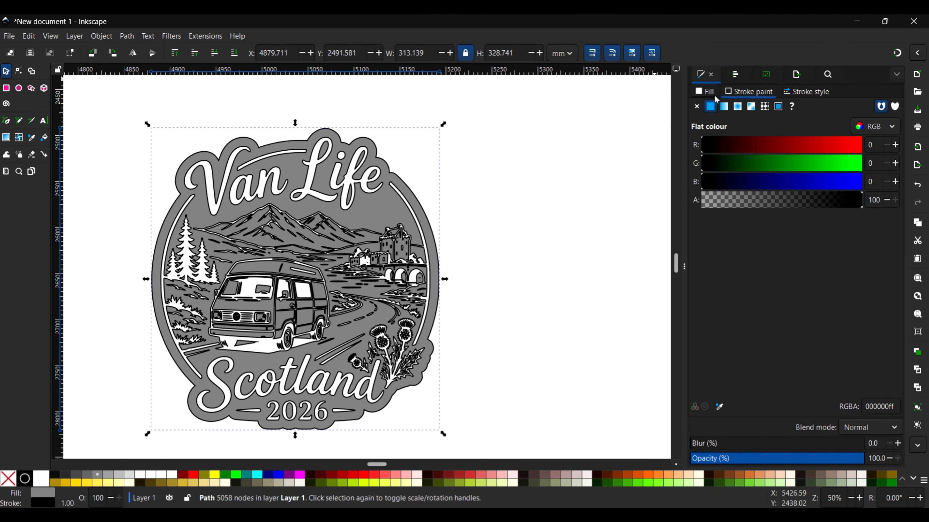
pyautogui.click(696, 106)
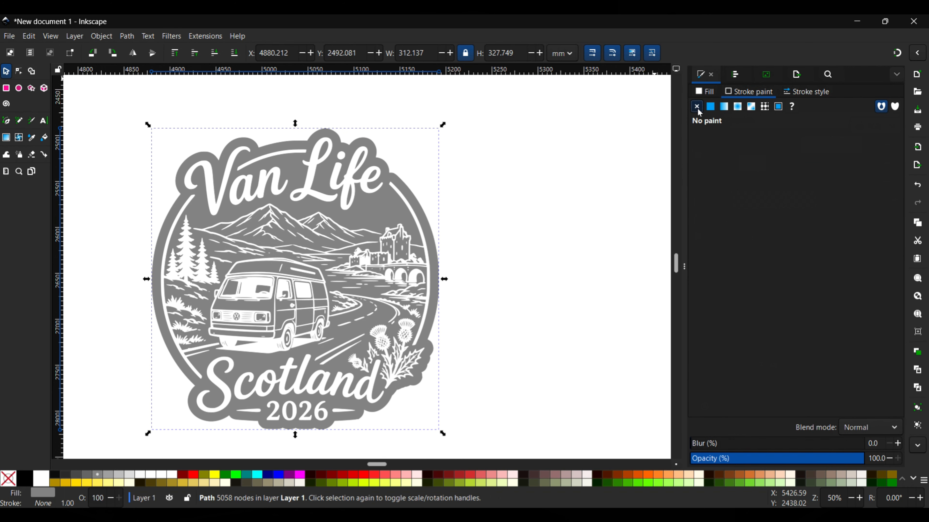
pyautogui.click(132, 477)
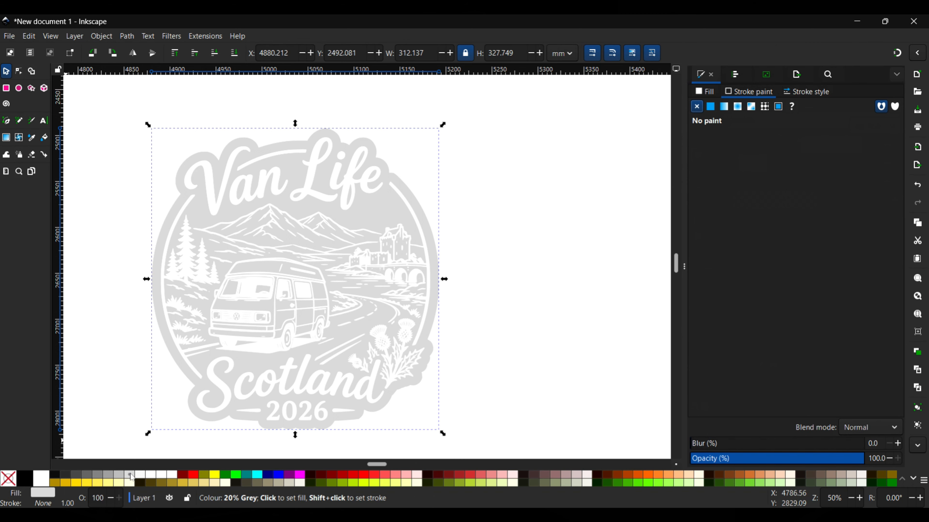
# - Draw a rectangle about 386 by 384 mm over the badge, fill it with 90% Grey and send it behind the badge
pyautogui.click(8, 89)
pyautogui.moveTo(113, 105); pyautogui.dragTo(468, 458)
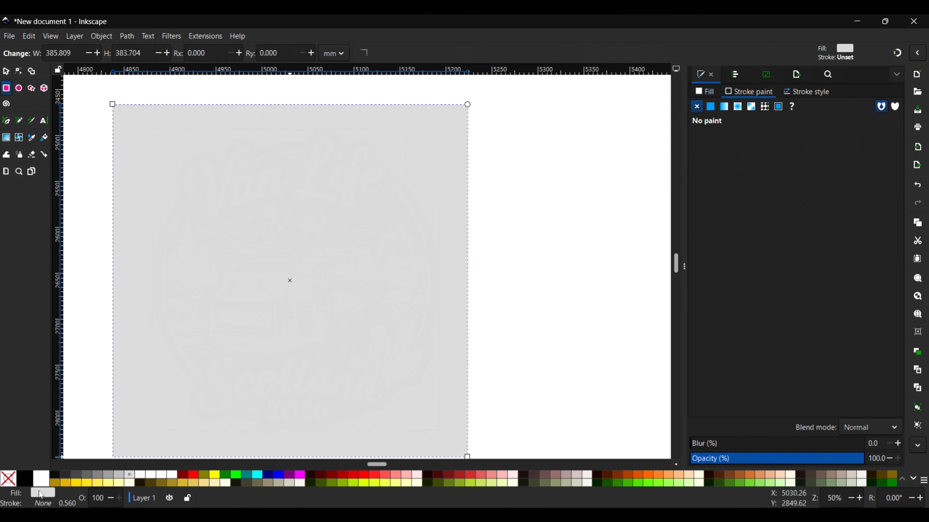
pyautogui.click(56, 472)
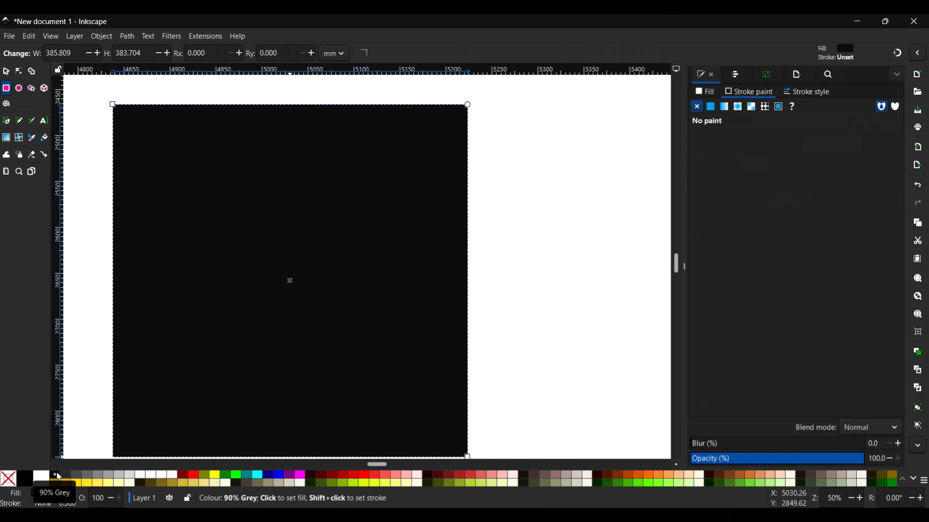
pyautogui.press('End')
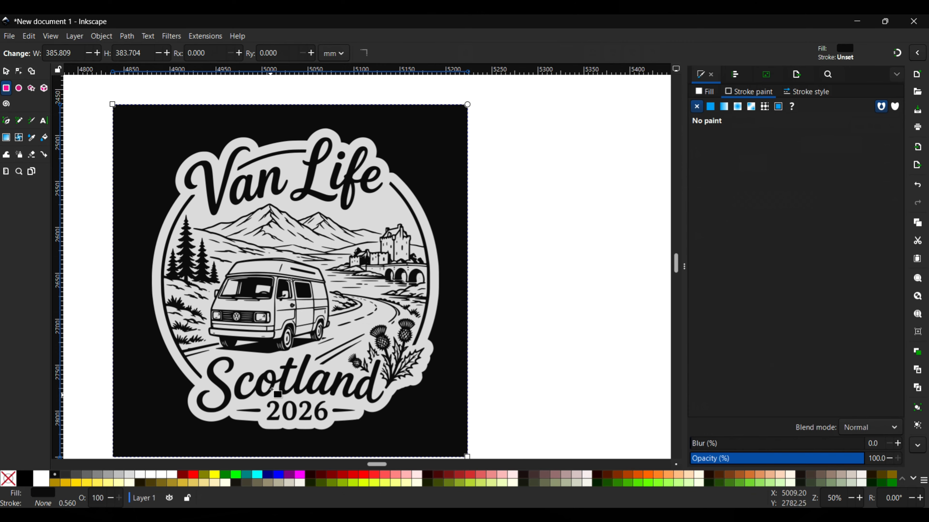
pyautogui.click(293, 282)
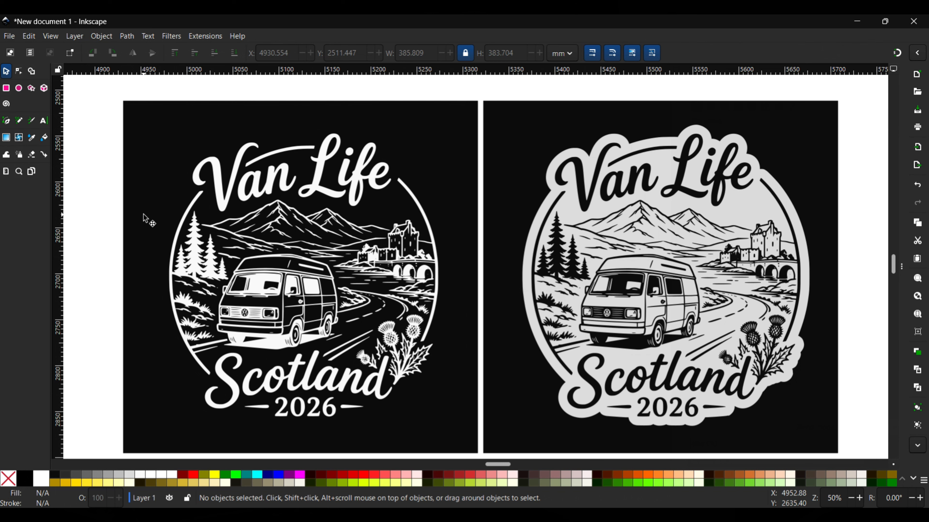
# - Try a black fill on the background rectangle behind the white badge and settle on gold
pyautogui.click(141, 348)
pyautogui.click(181, 484)
pyautogui.click(262, 306)
pyautogui.click(24, 478)
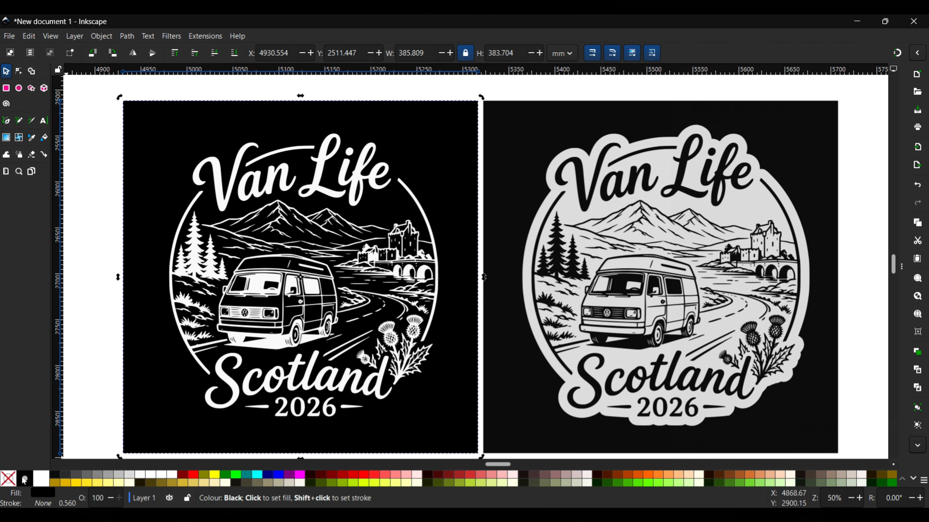
pyautogui.click(182, 383)
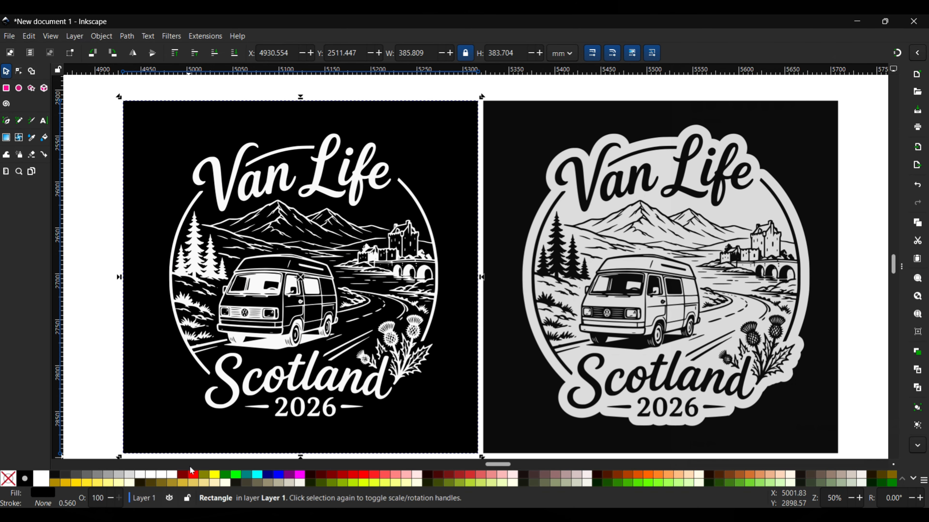
pyautogui.hotkey('ctrl', 'z')
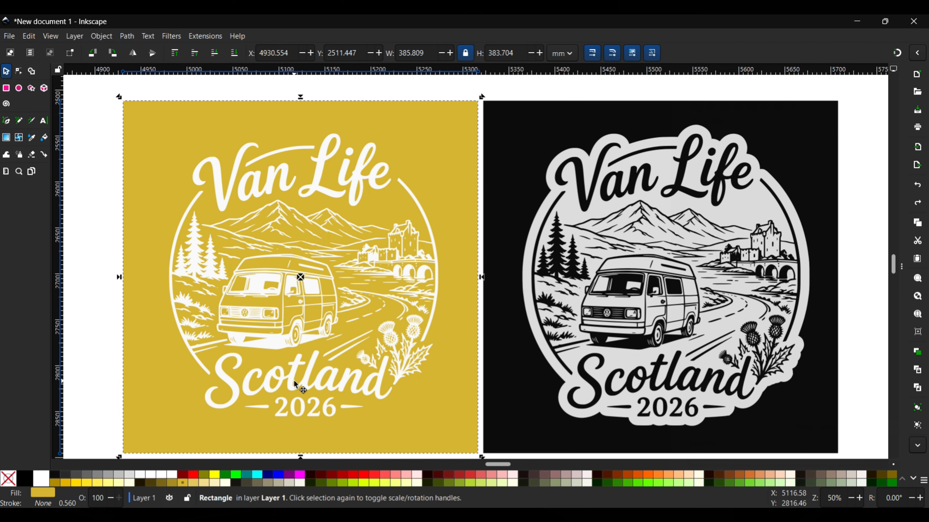
# - Fill the white badge artwork on the gold background with black and deselect it
pyautogui.doubleClick(298, 384)
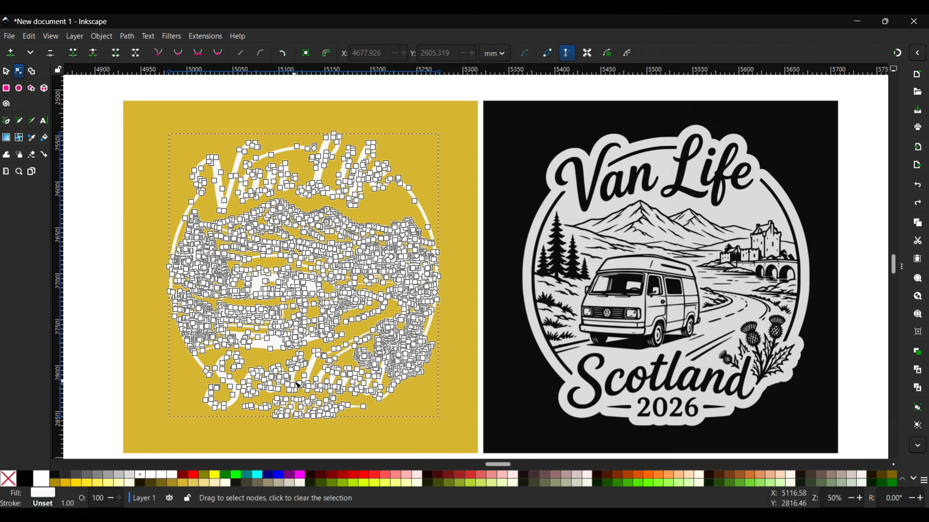
pyautogui.click(24, 478)
pyautogui.click(108, 342)
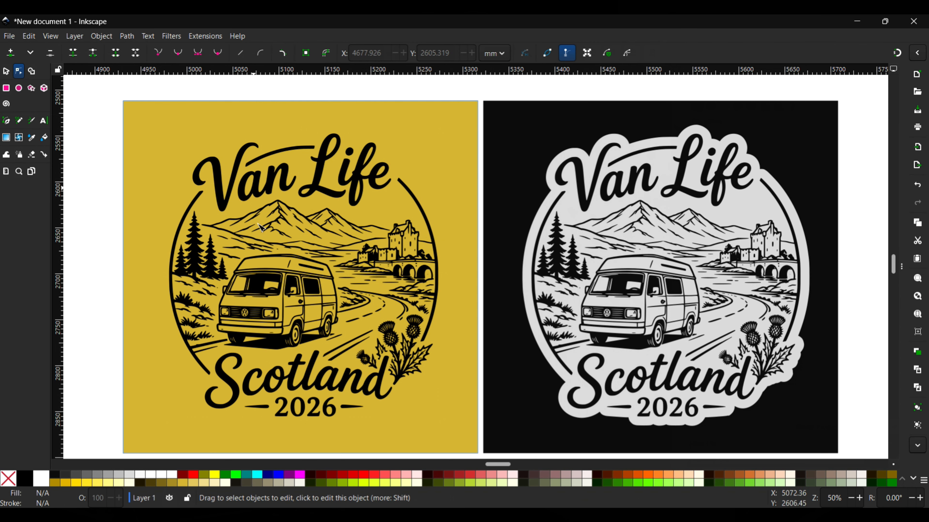
# - Switch to ChatGPT in the browser, open the original camper van prompt for editing and select its design description
pyautogui.click(534, 467)
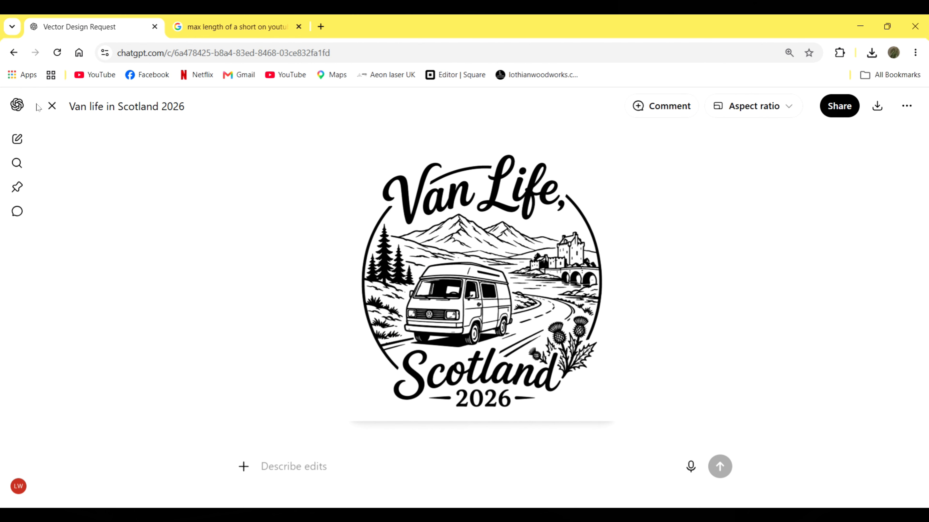
pyautogui.click(50, 106)
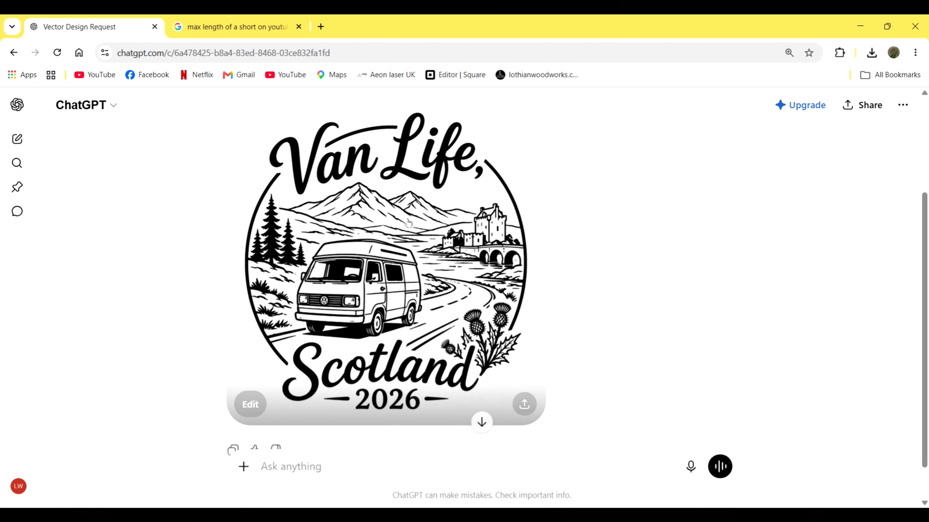
pyautogui.scroll(4, 408, 223)
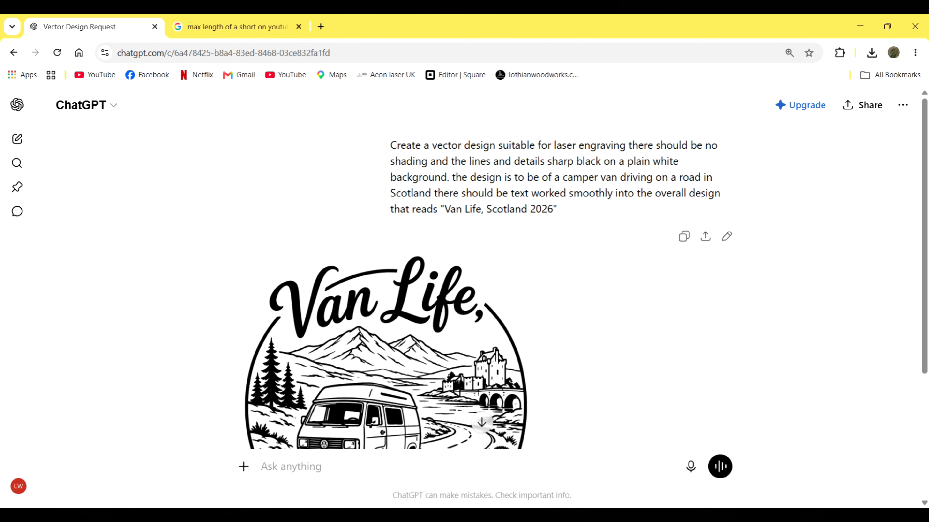
pyautogui.click(726, 237)
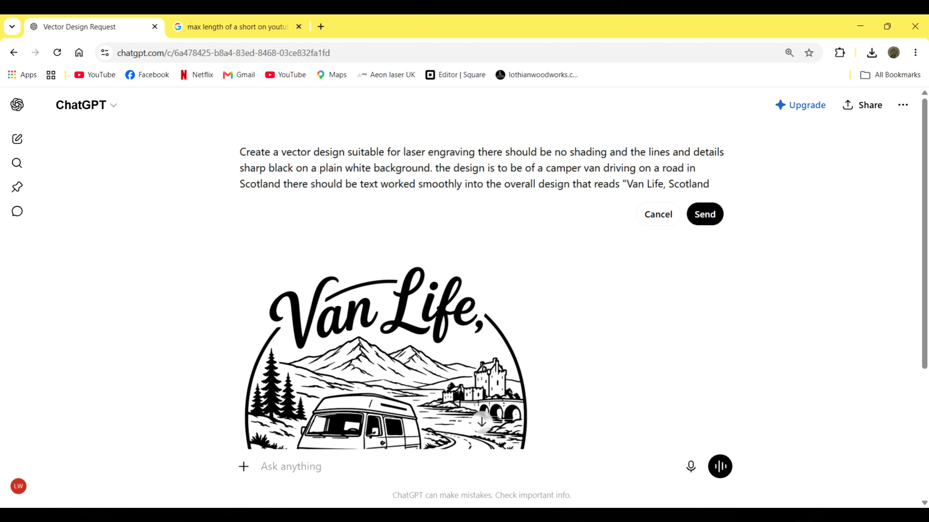
pyautogui.moveTo(537, 168); pyautogui.dragTo(711, 184)
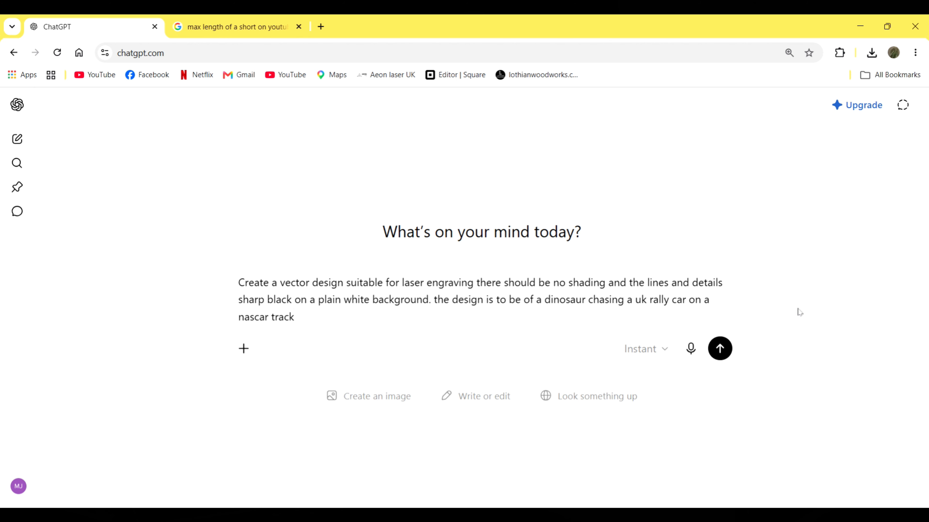
# - Submit the laser engraving vector design prompt for a dinosaur chasing a UK rally car on a NASCAR track and view the generated image
pyautogui.click(720, 349)
pyautogui.scroll(-3, 630, 305)
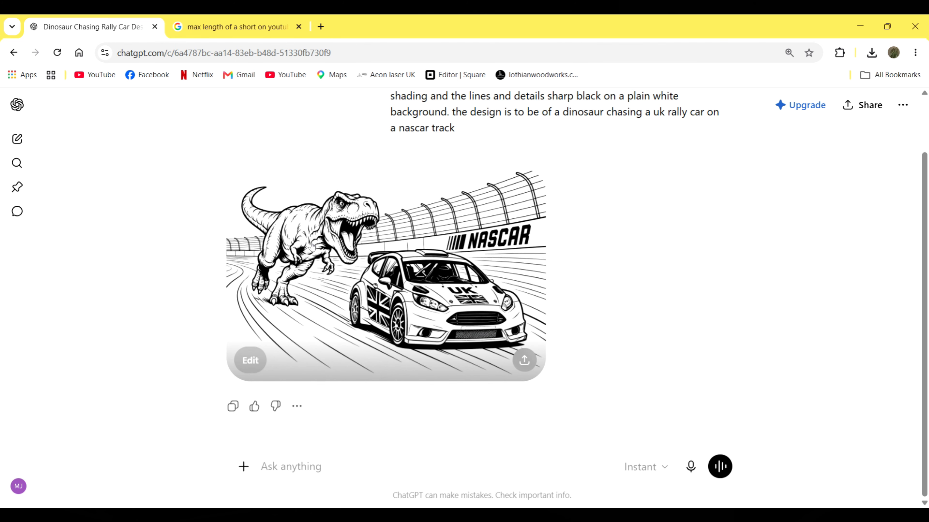
pyautogui.scroll(2, 466, 260)
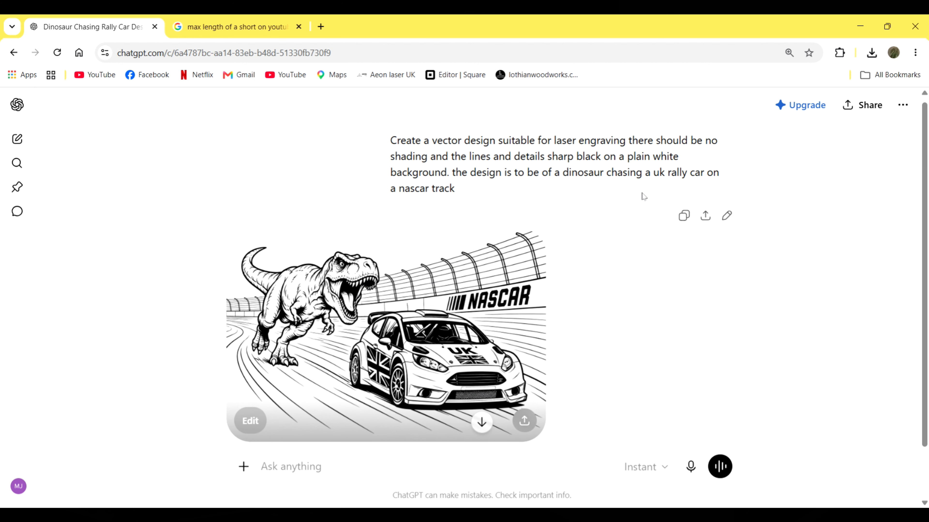